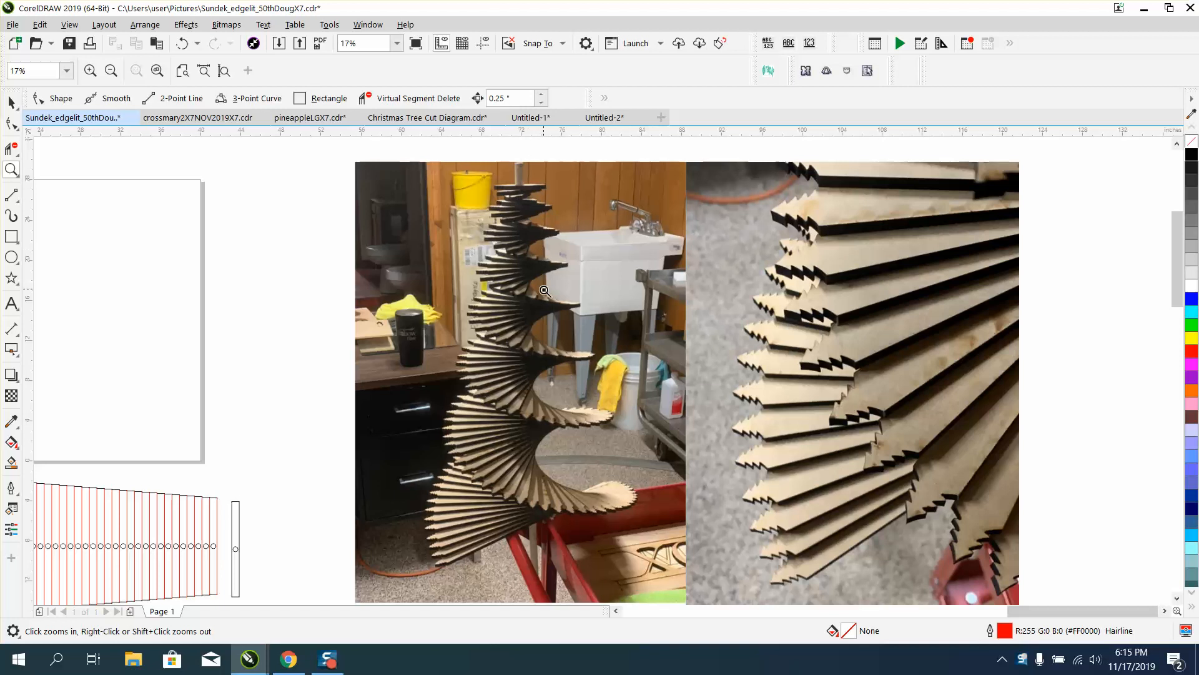
Smart Fill the smallest slat in the lower layout to create a black copy with its round hole cut out.
right_click(544, 293)
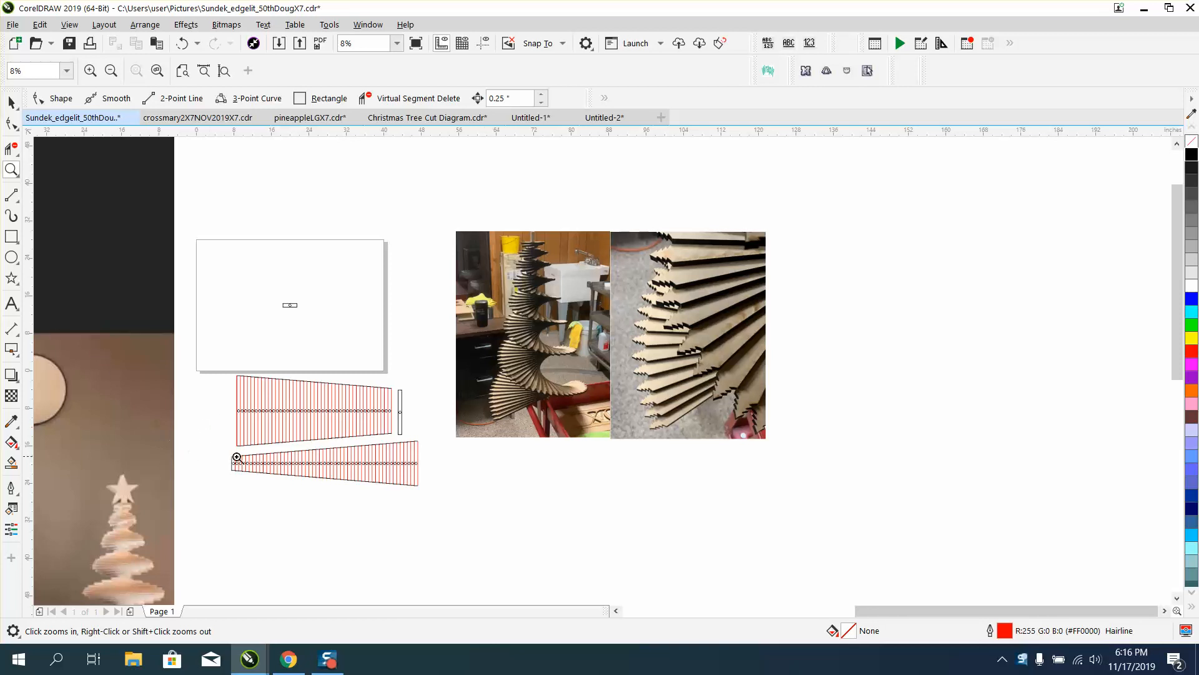
left_click_drag(225, 456, 258, 476)
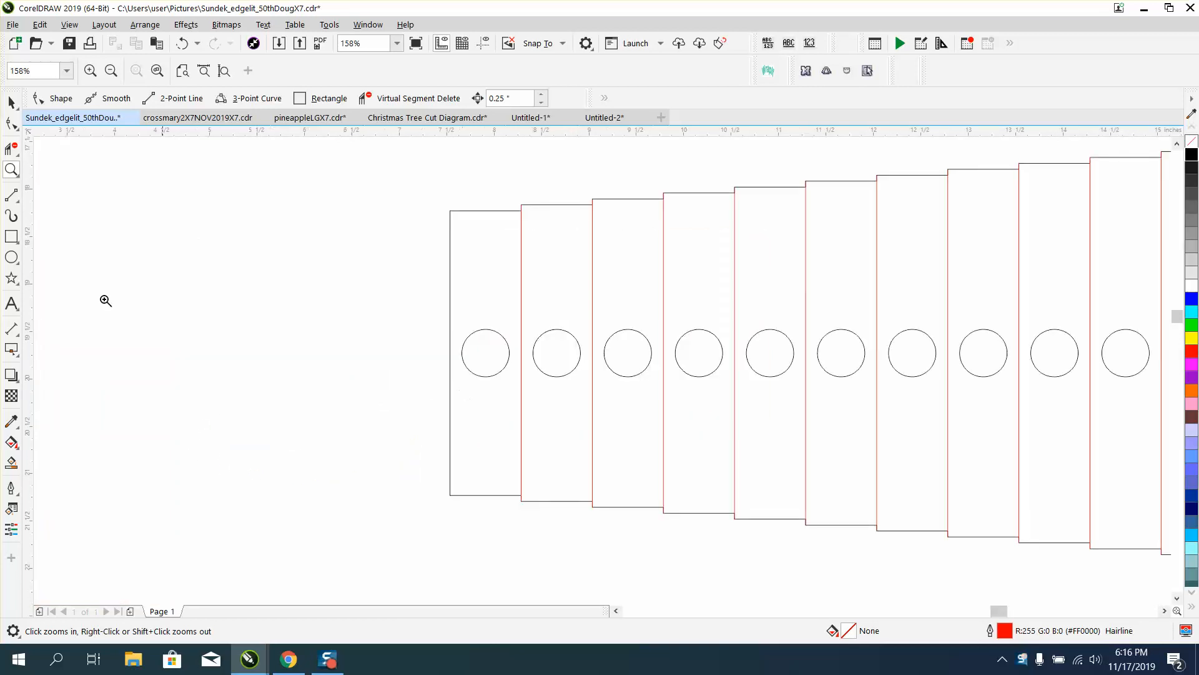
left_click(11, 462)
left_click(495, 450)
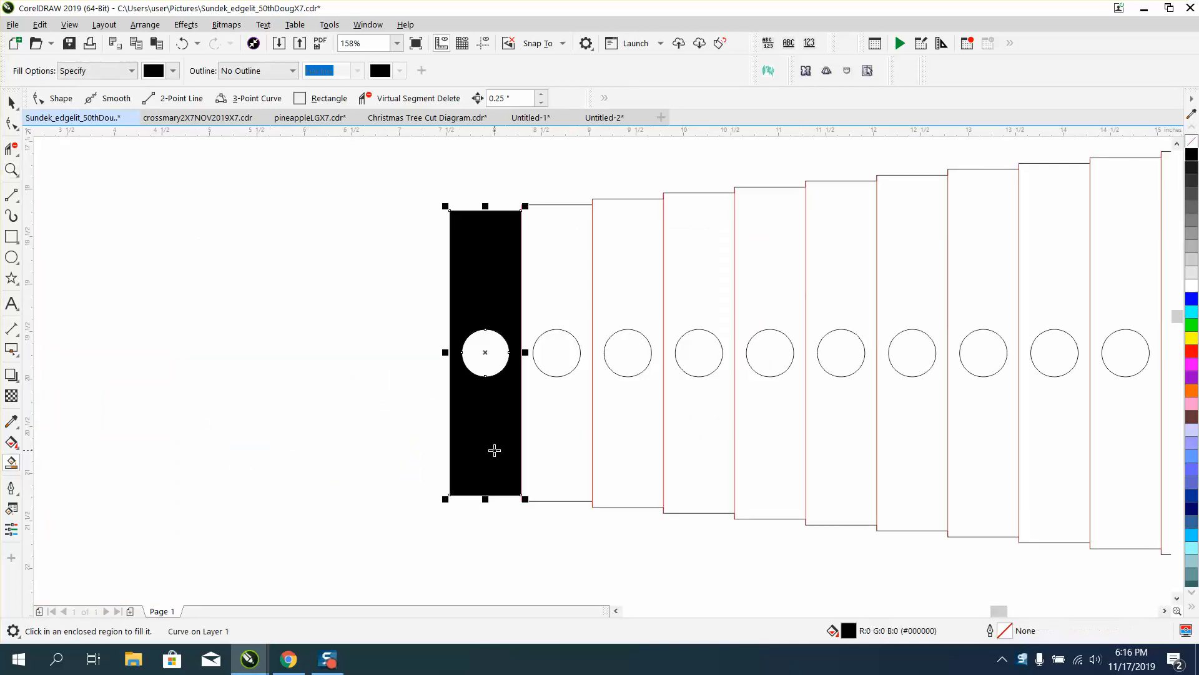
Move the black slat copy out of the layout and center it on the page.
left_click(11, 102)
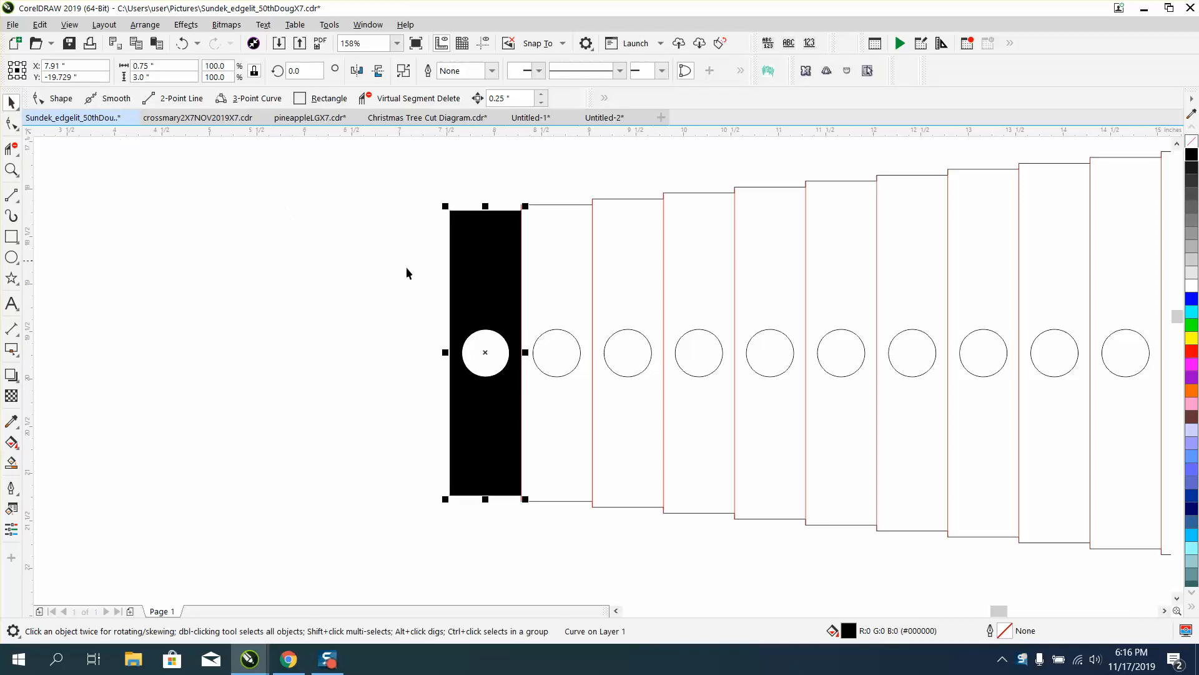
scroll(497, 312, "down", 5)
left_click_drag(497, 313, 365, 269)
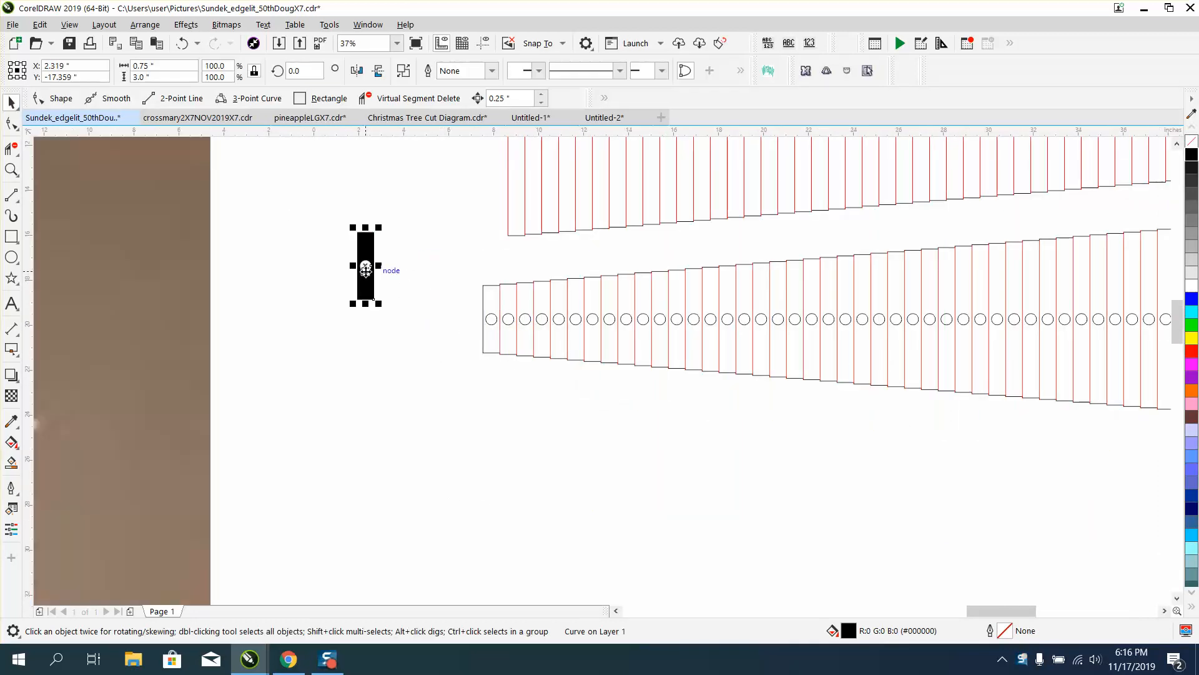
key("p")
scroll(385, 272, "down", 5)
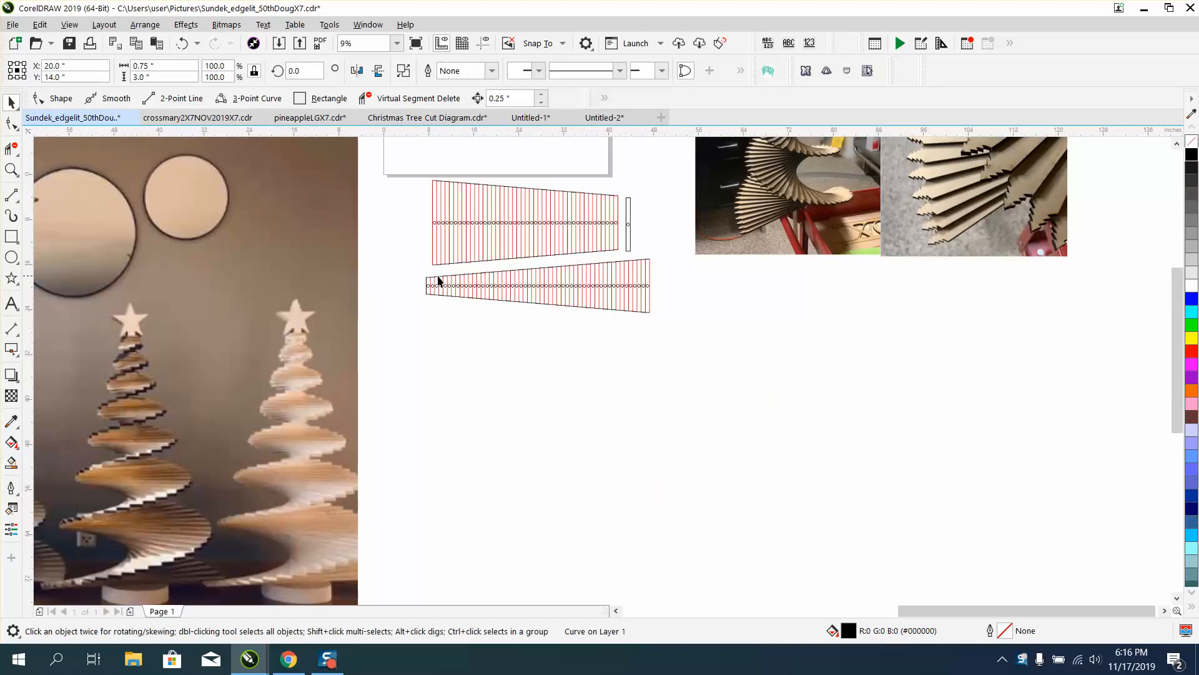
Delete the old slat outline from the page center and re-center the black slat in its place.
left_click(11, 170)
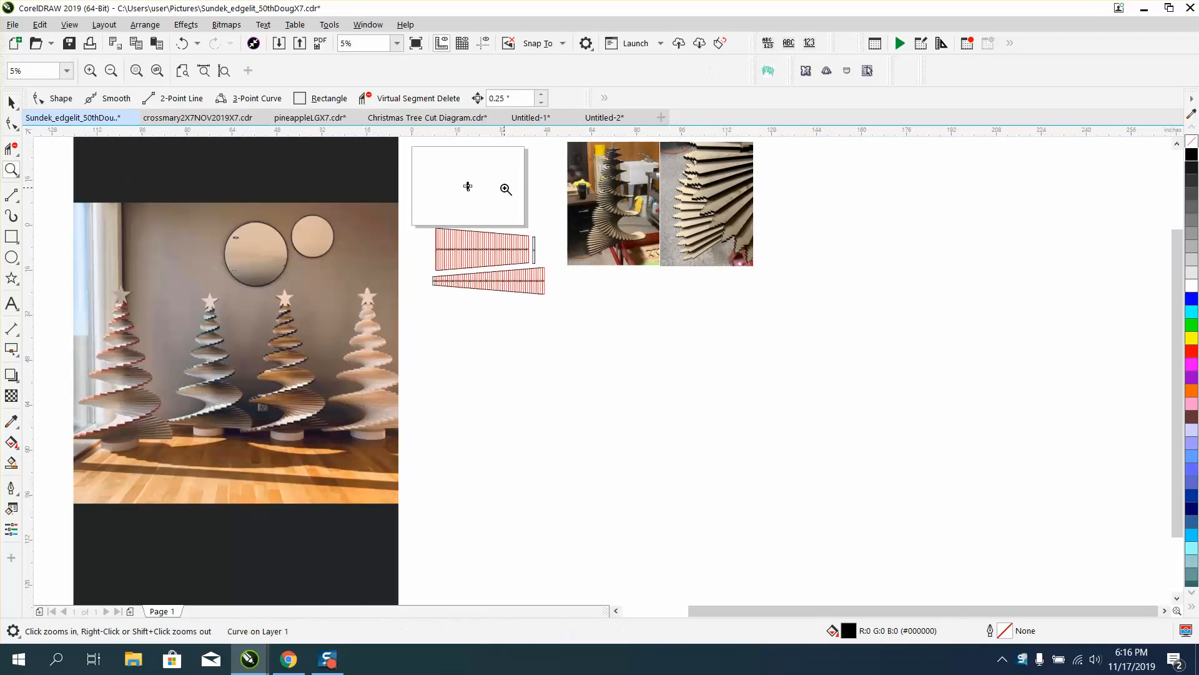
left_click_drag(451, 174, 510, 210)
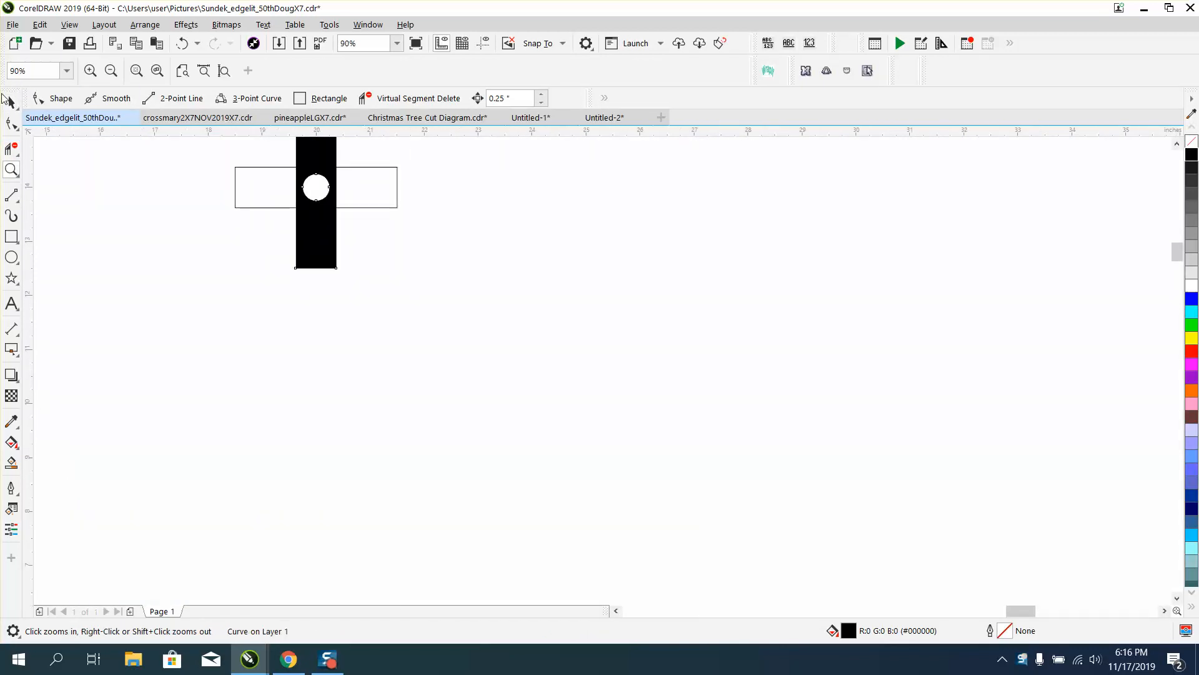
left_click(11, 101)
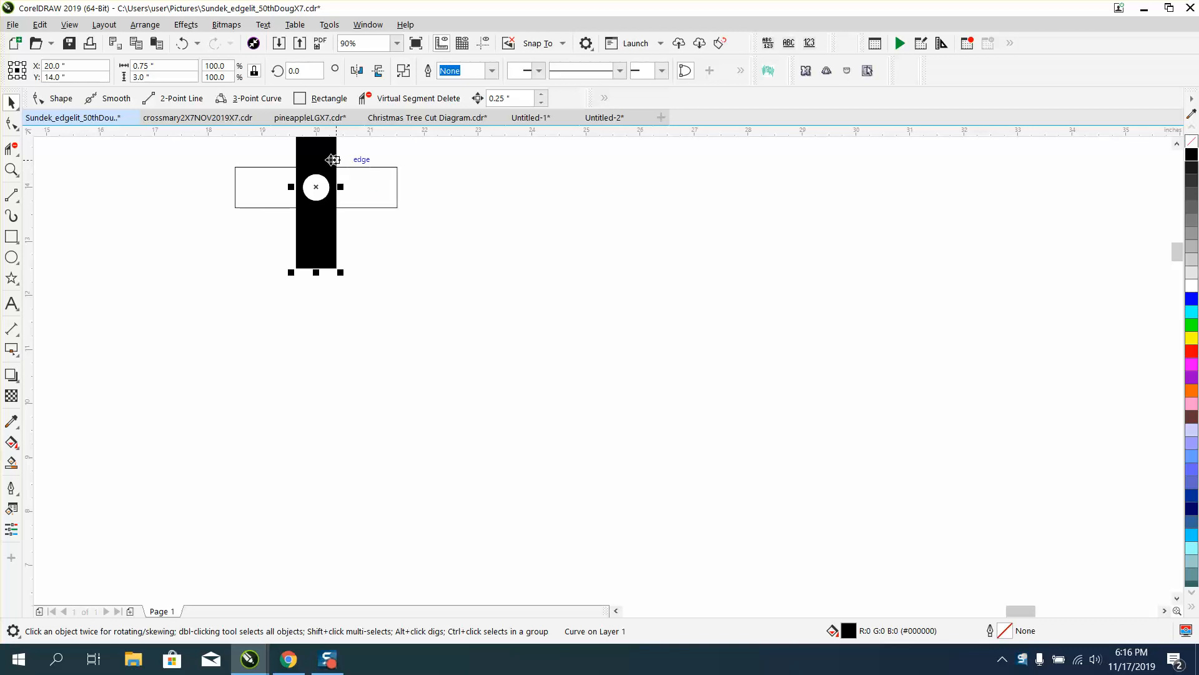
left_click_drag(332, 160, 573, 185)
left_click_drag(212, 148, 470, 244)
key("Delete")
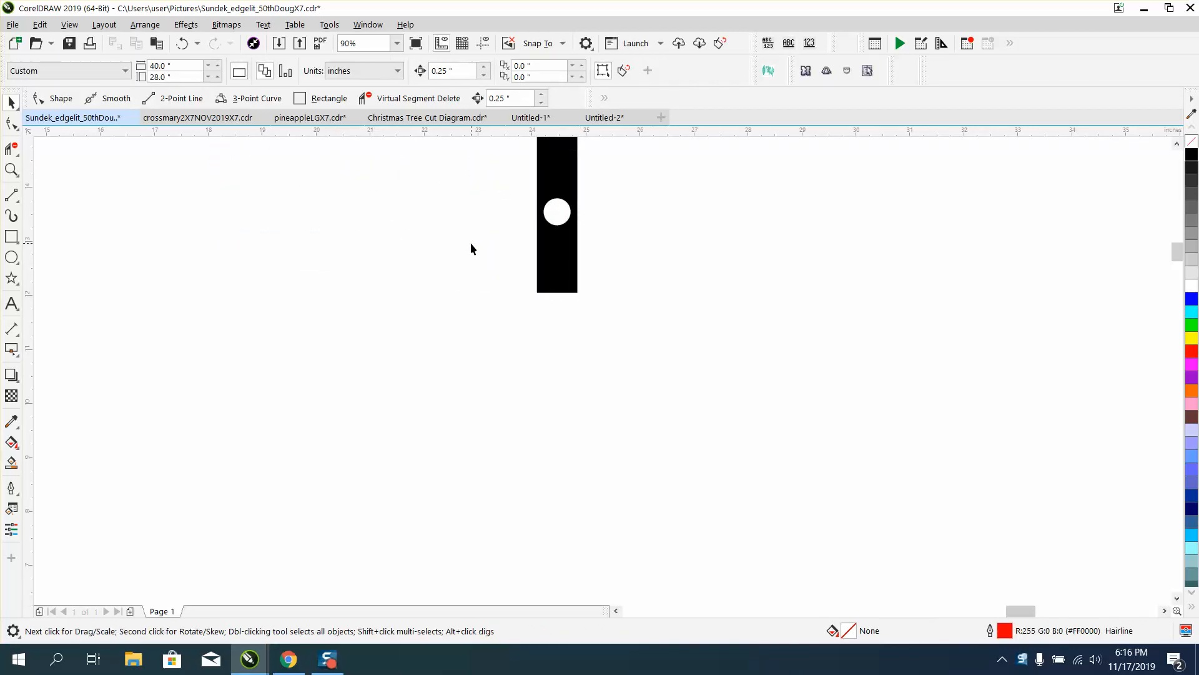
left_click(550, 248)
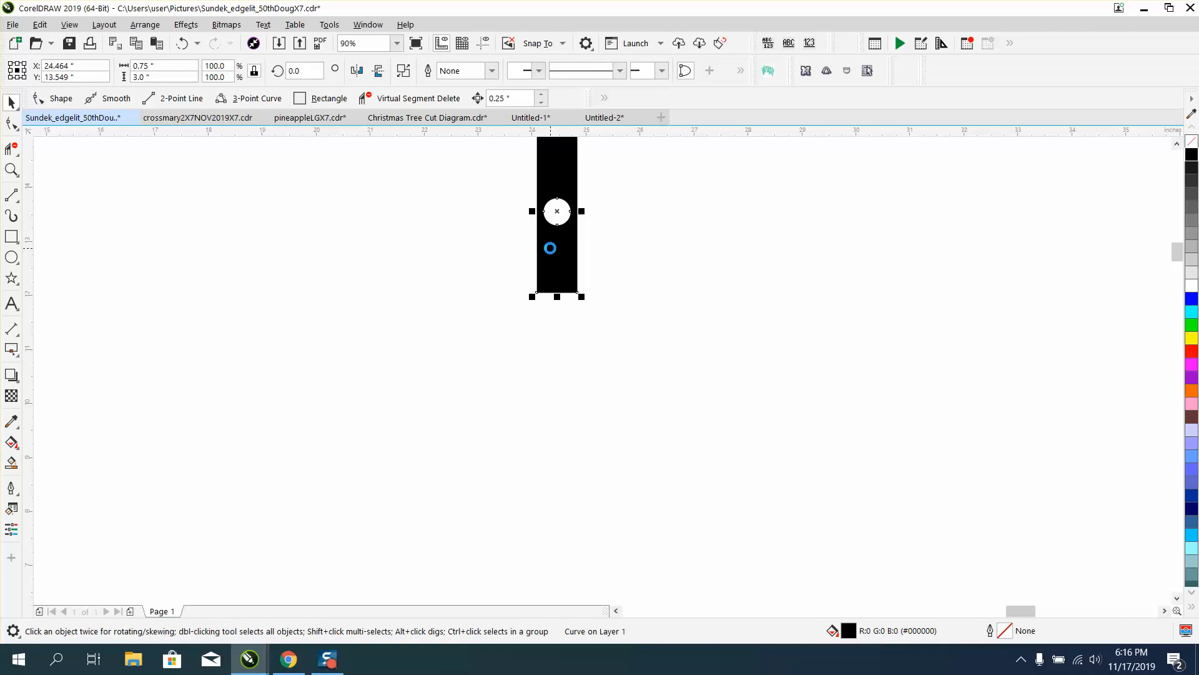
key("p")
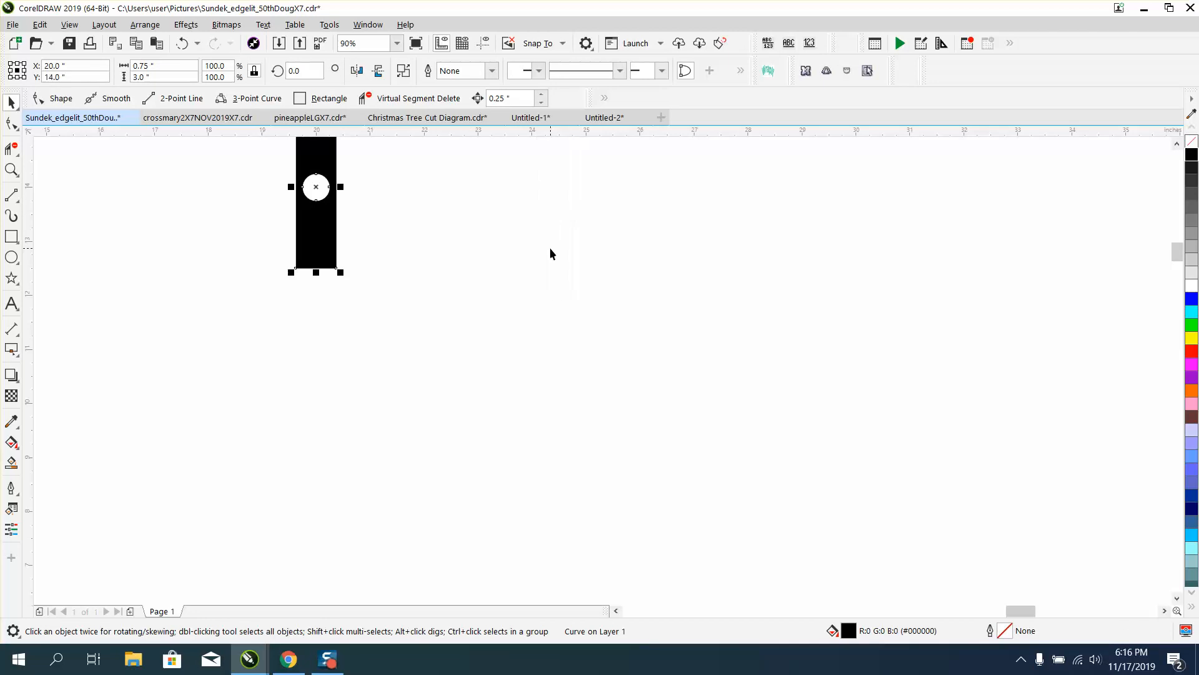
Give the centered slat no fill and a red outline, and rotate it 90 degrees.
left_click(1192, 142)
right_click(1193, 354)
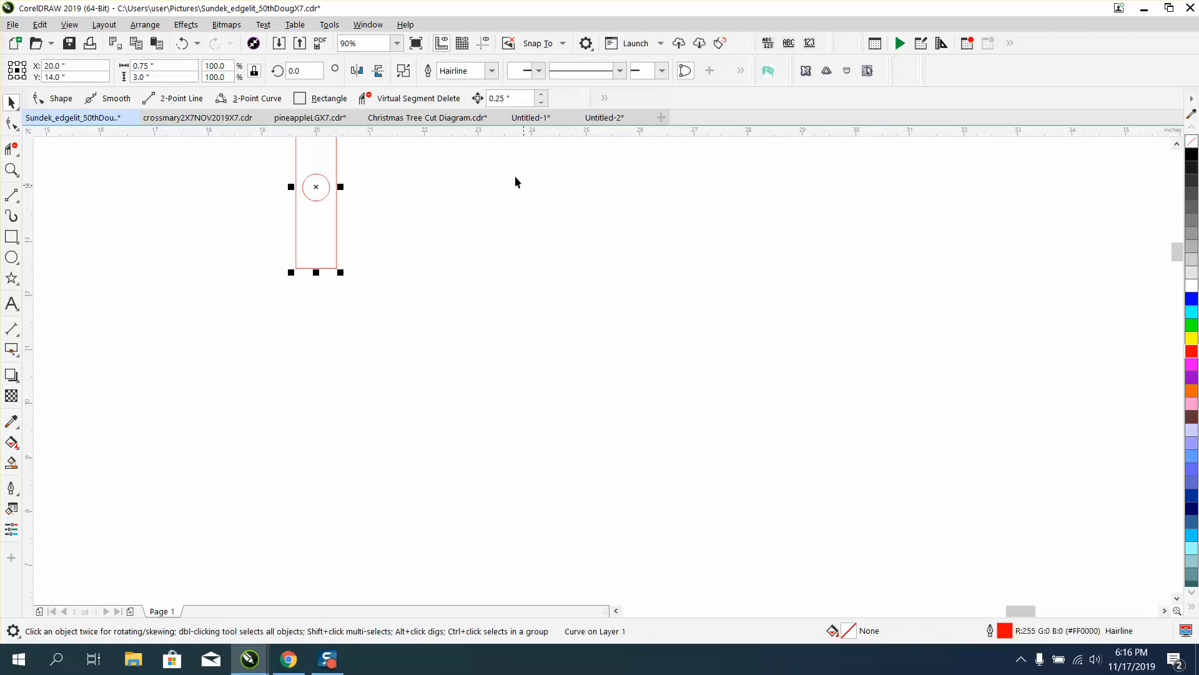
left_click(299, 68)
key("Return")
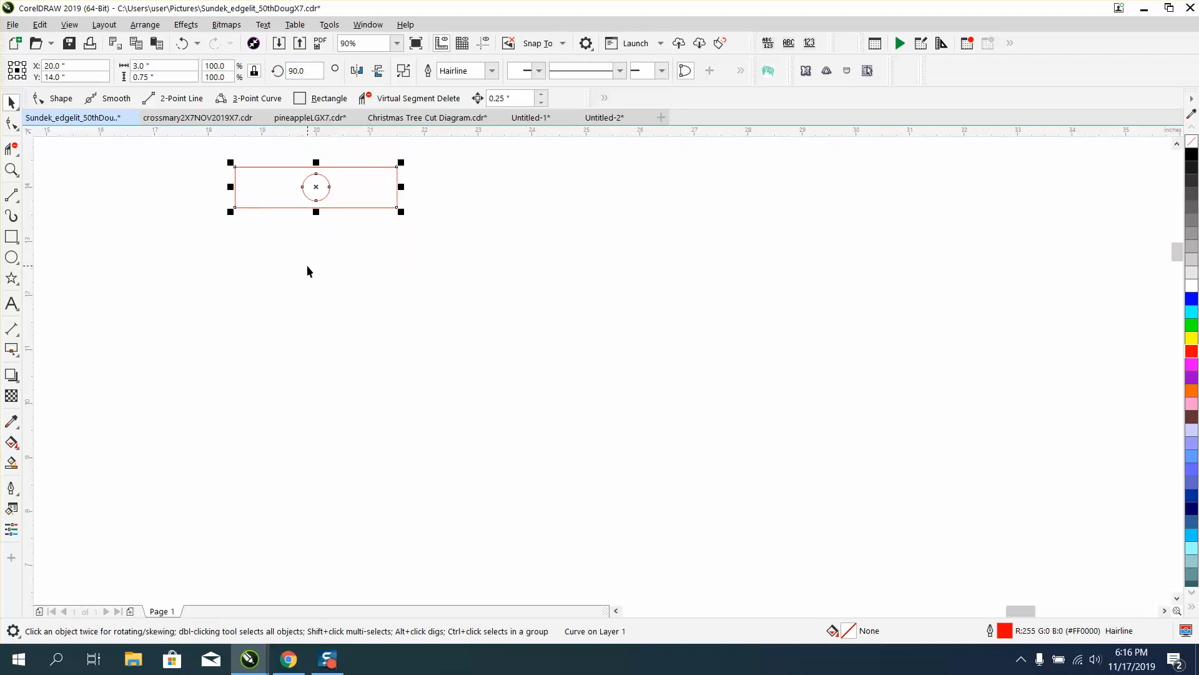
Draw a five-pointed star about 3.9 inches wide and 3.7 inches high beside the slat.
left_click(11, 169)
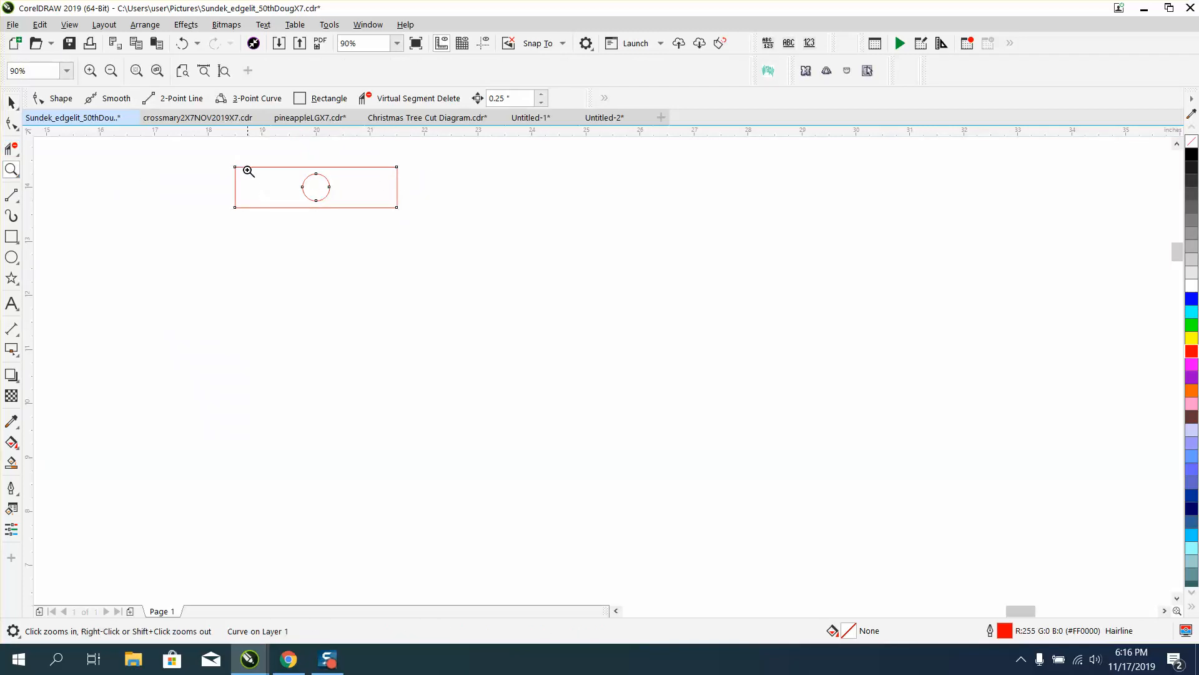
left_click_drag(221, 143, 484, 284)
right_click(473, 293)
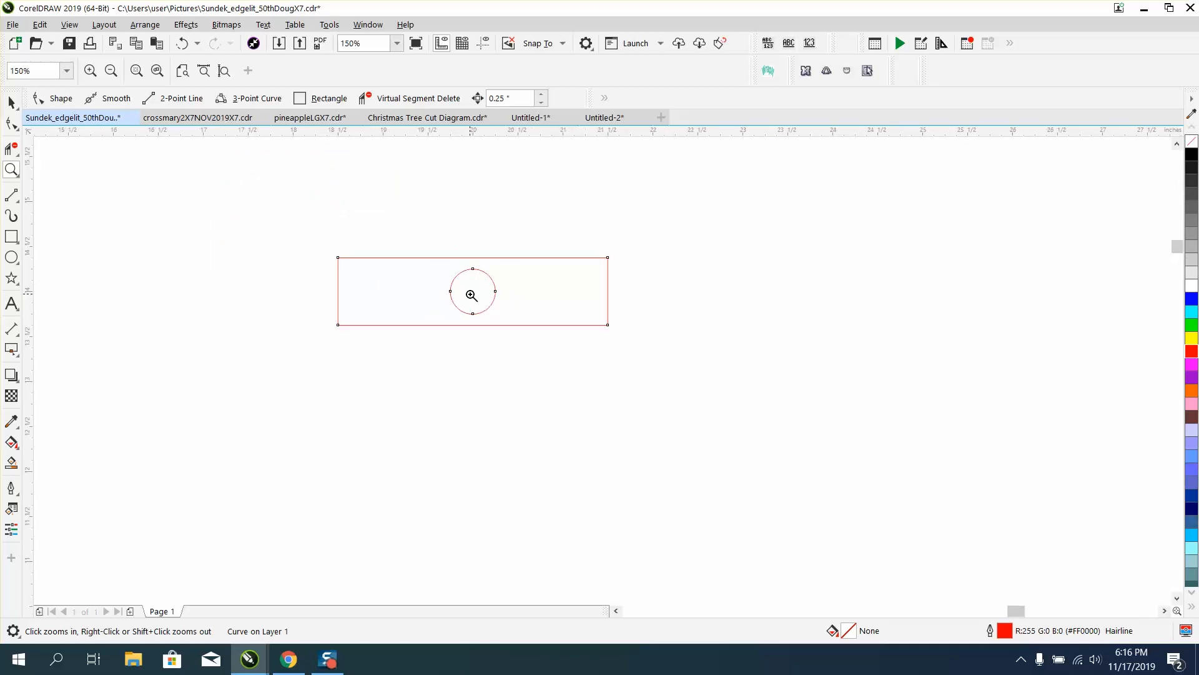
right_click(84, 274)
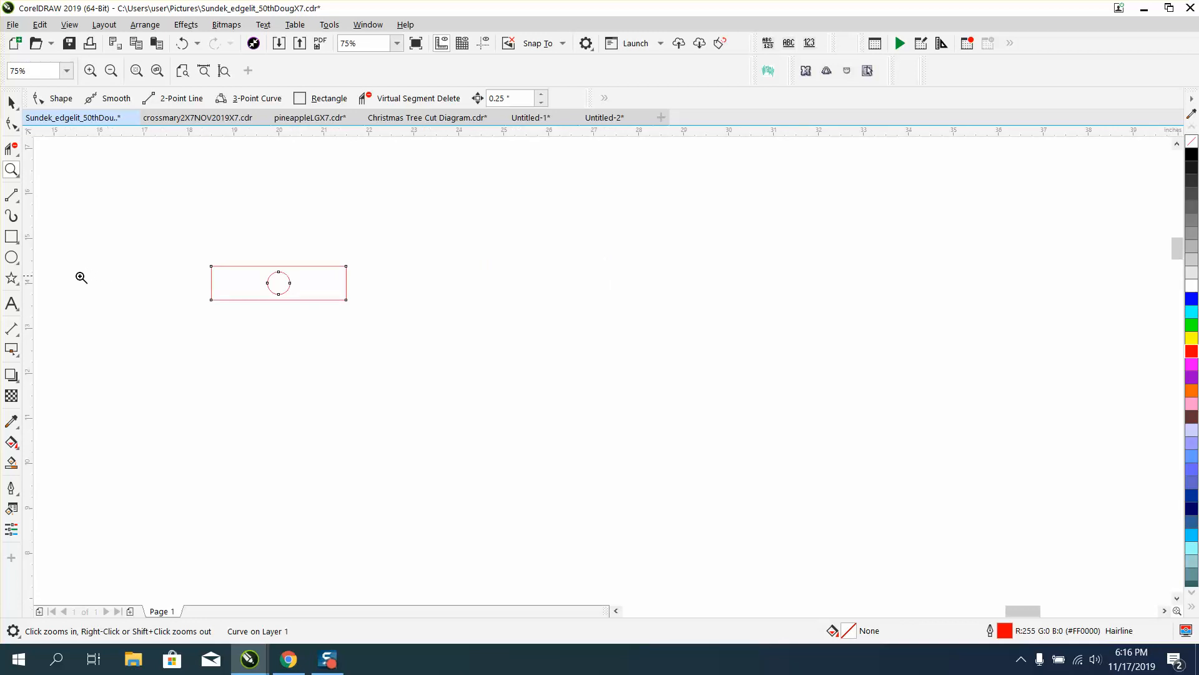
left_click(16, 282)
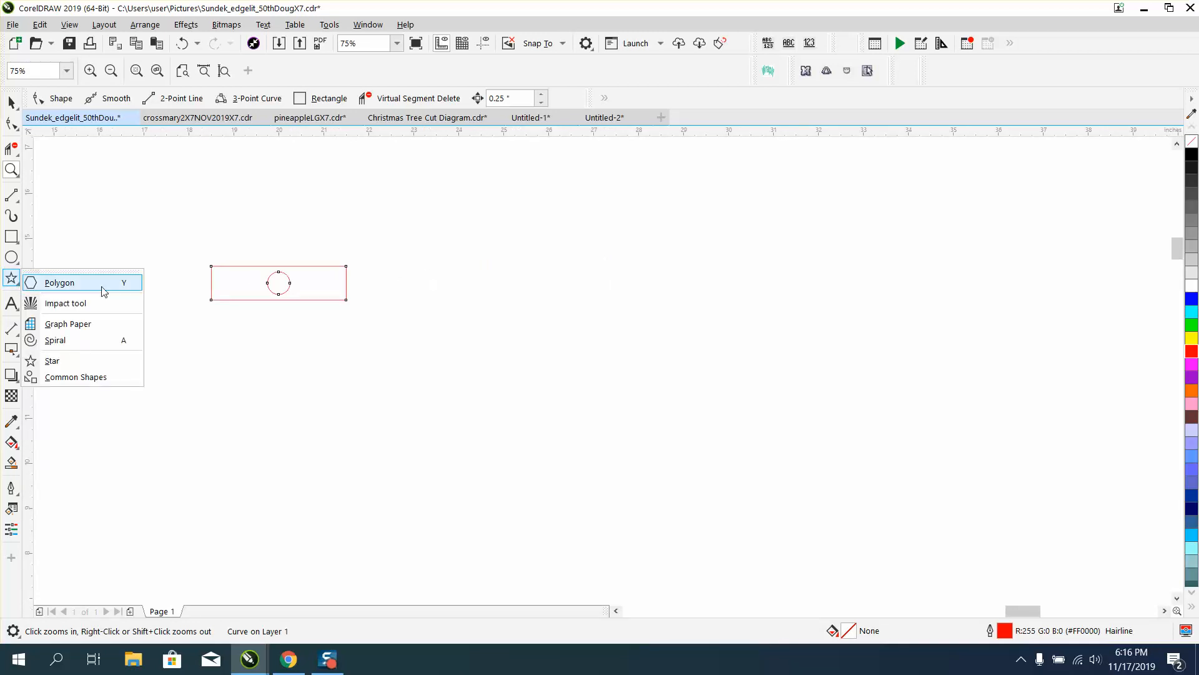
left_click(78, 360)
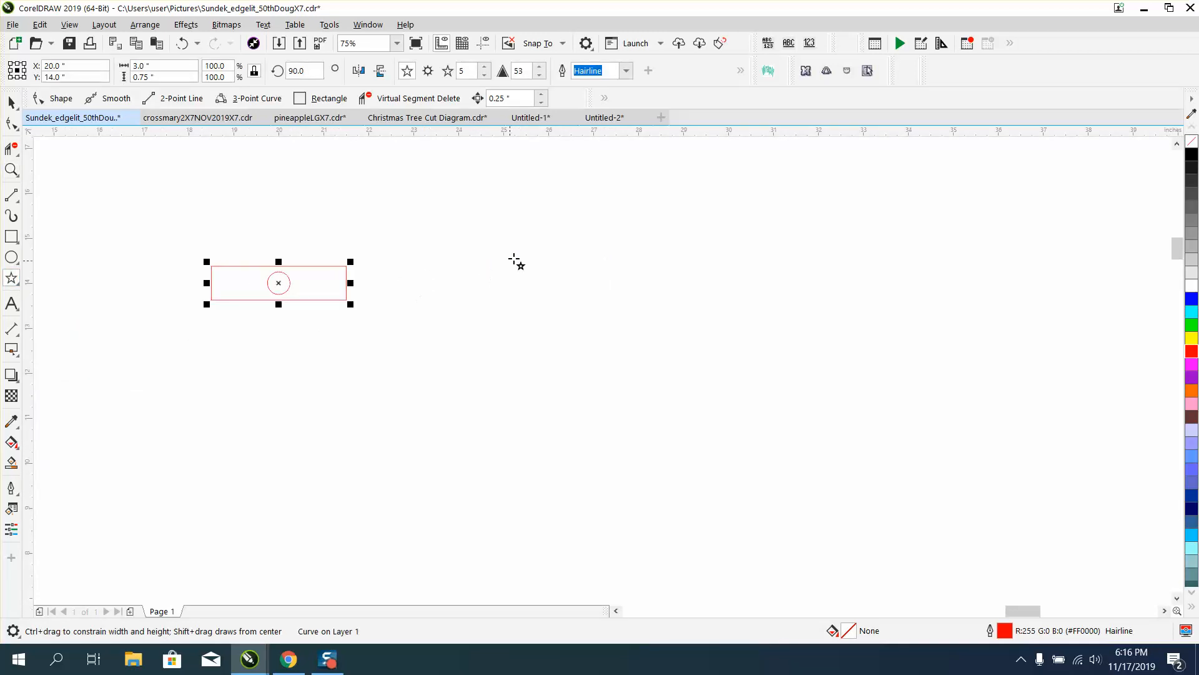
left_click_drag(600, 191, 461, 381)
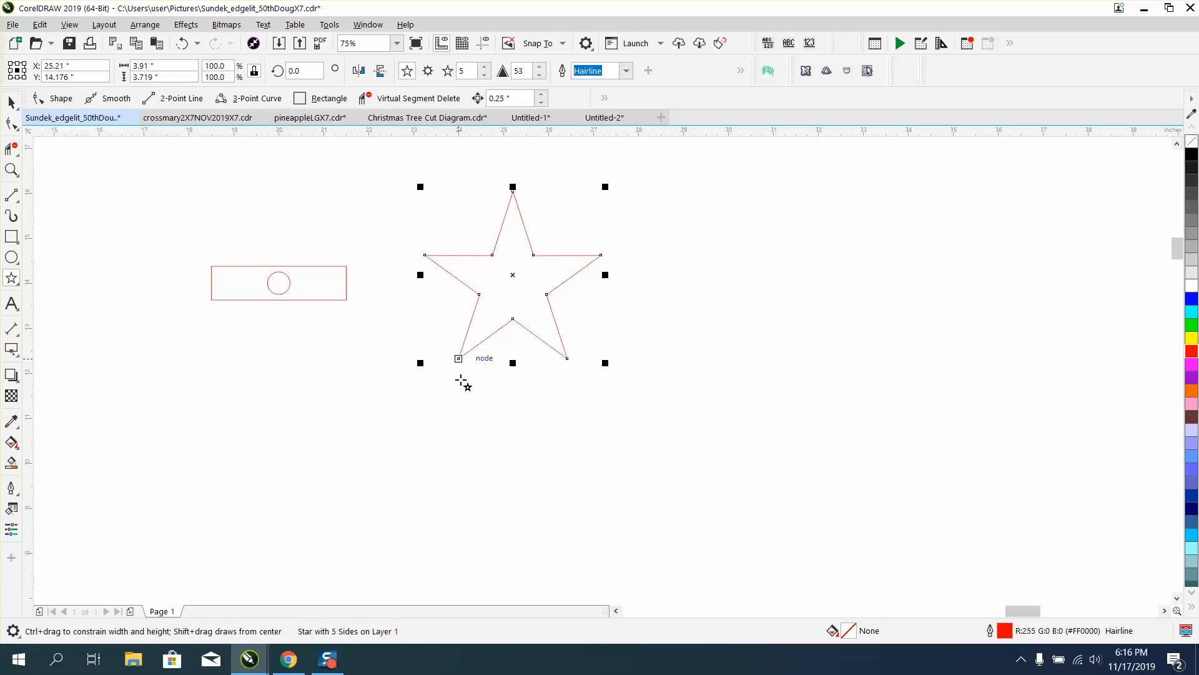
Center the star on the page and raise it 2 inches so its two lower points overlap the slat.
key("p")
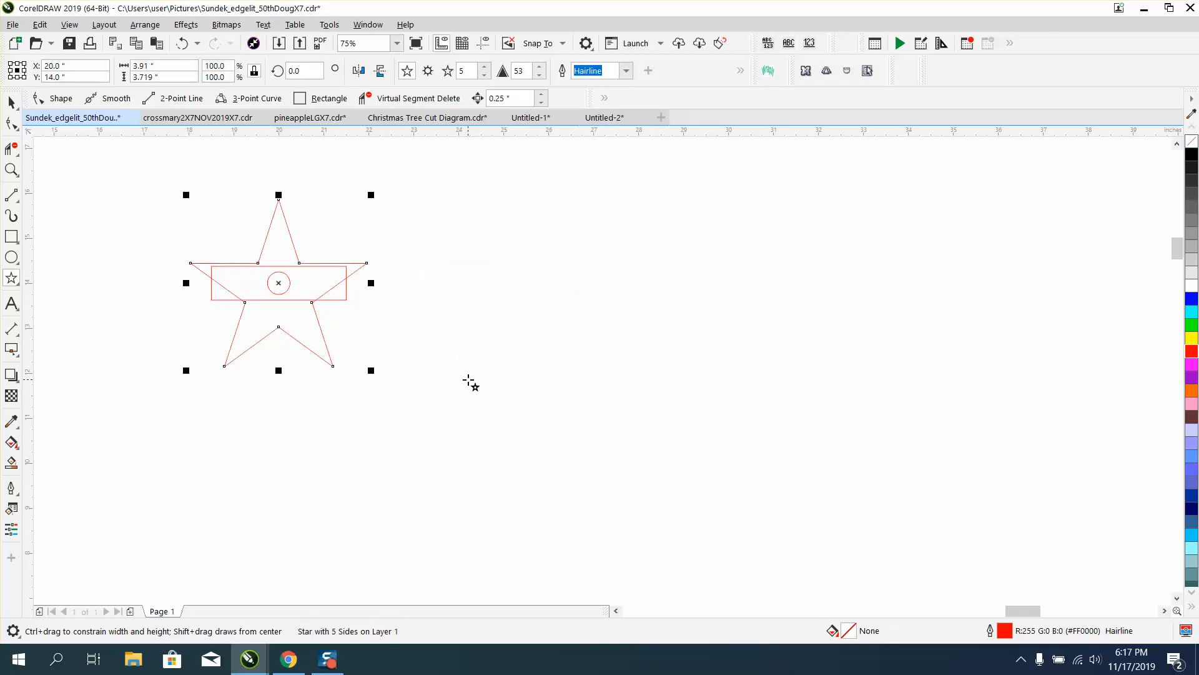
key("Up")
key("Up")
key("Up")
key("Up")
key("Up")
key("Up")
key("Up")
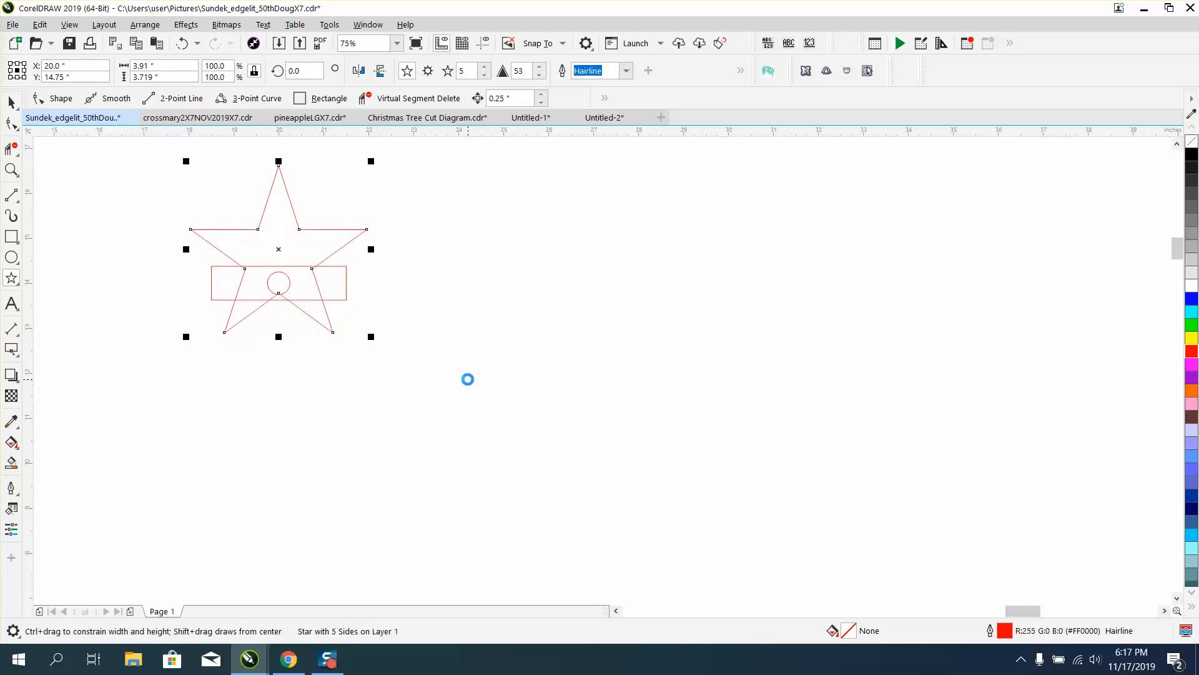
key("Up")
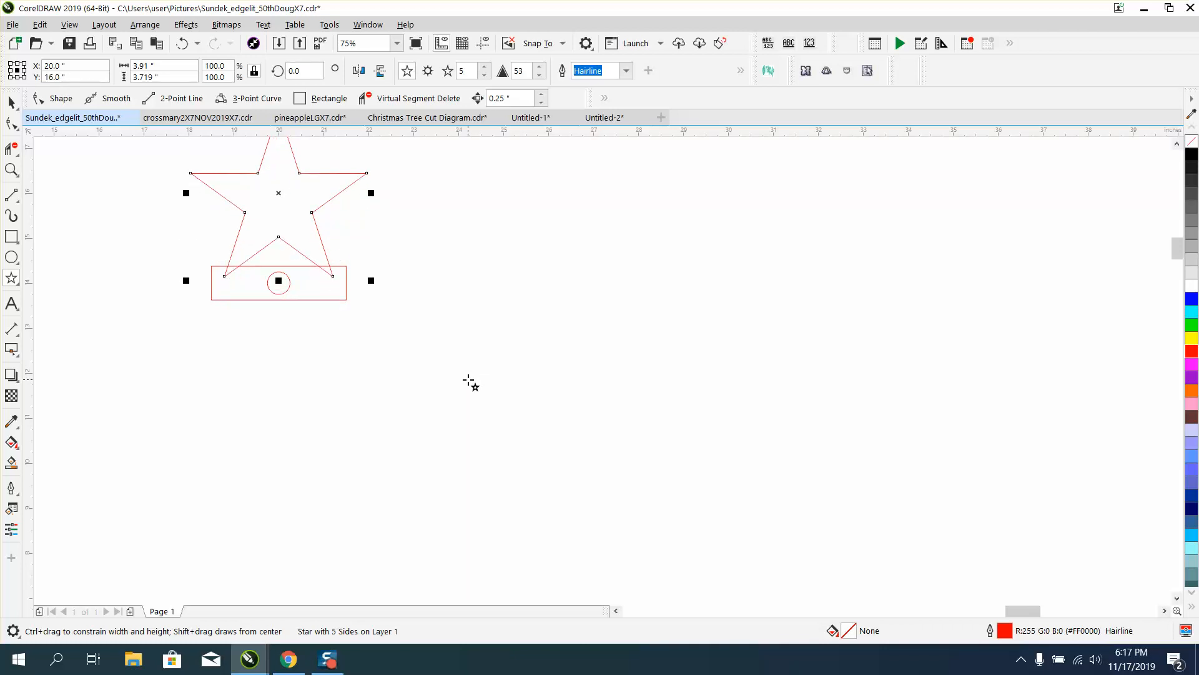
Add a parallel dimension across the star's lower-left point where it crosses the slat's upper edge.
left_click(11, 169)
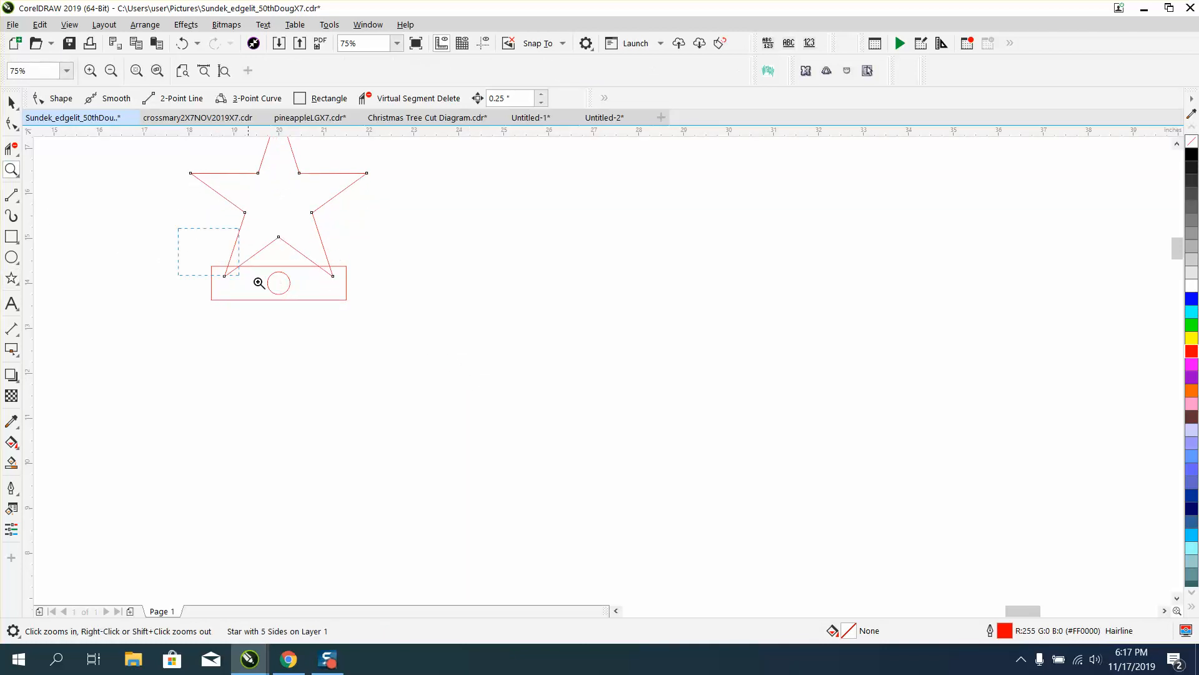
left_click_drag(259, 283, 439, 334)
left_click(11, 102)
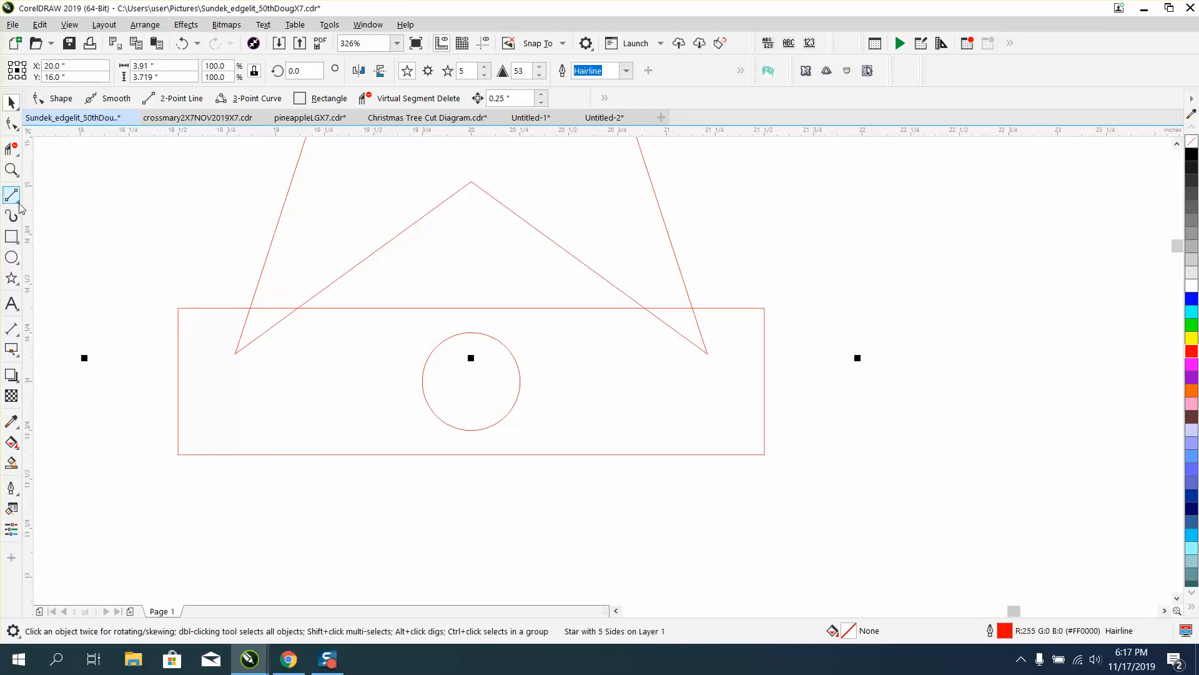
left_click(19, 335)
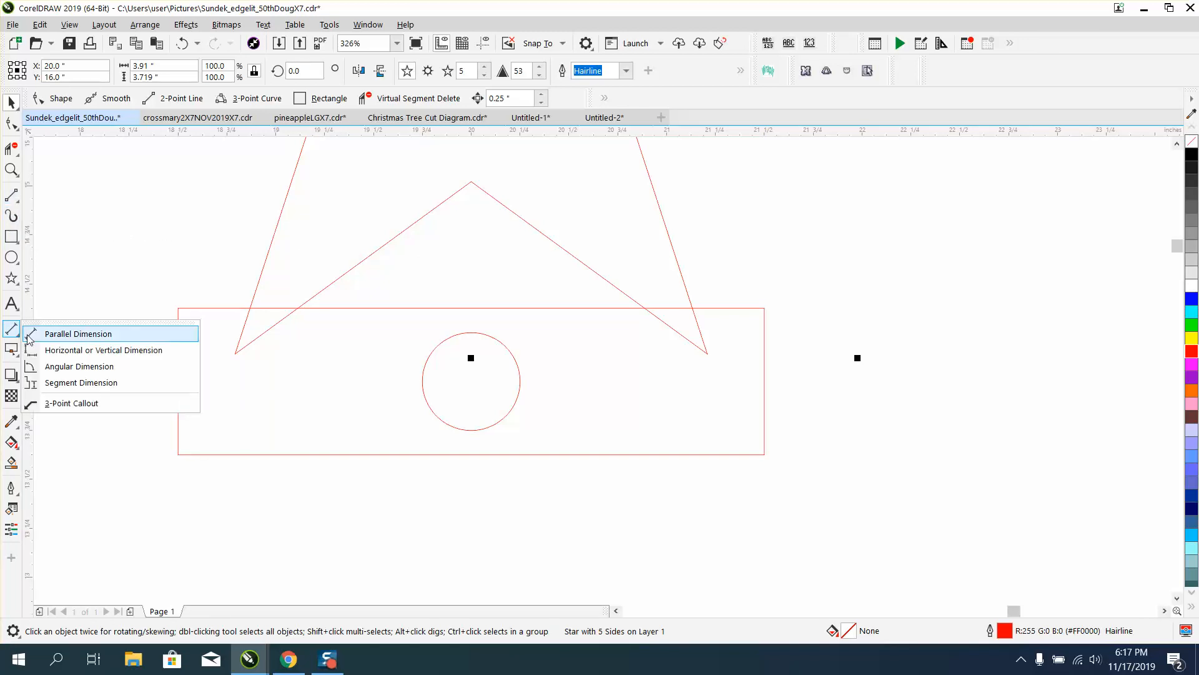
left_click(63, 338)
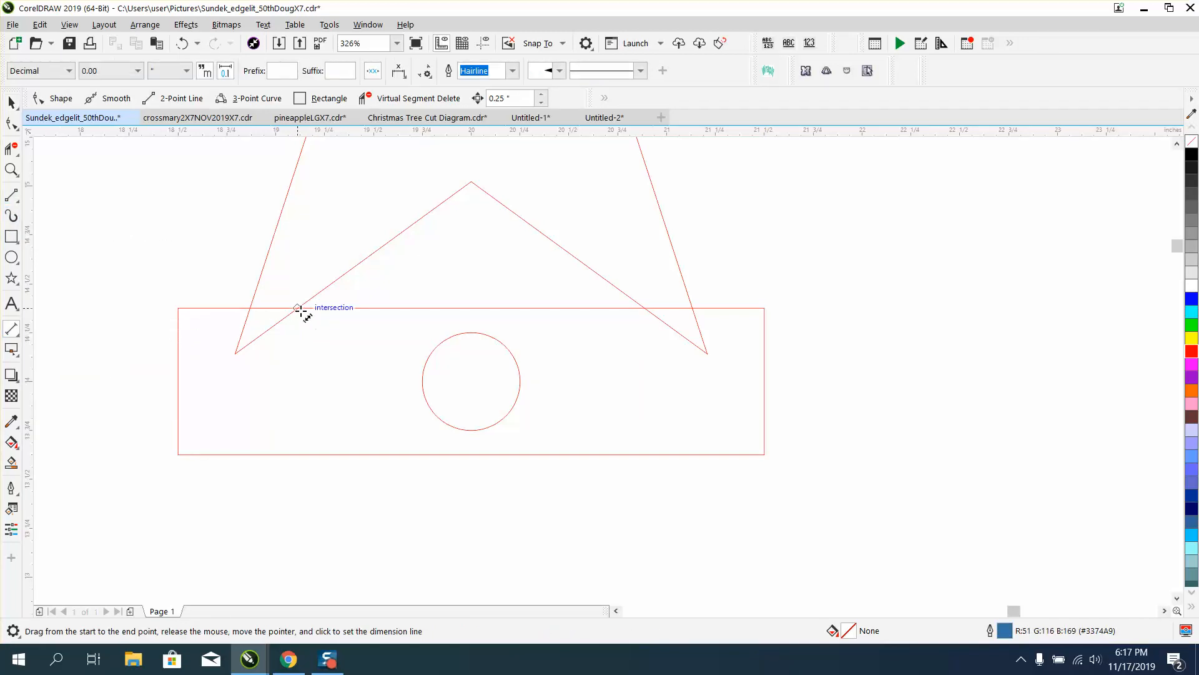
left_click_drag(292, 308, 254, 308)
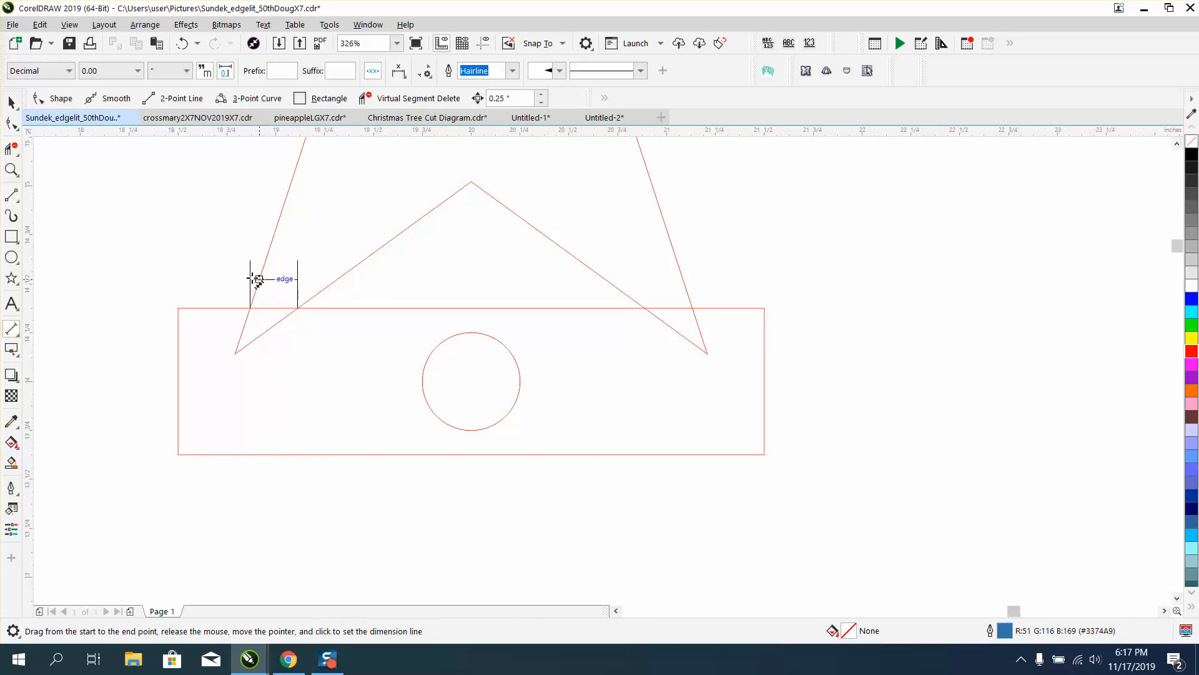
left_click(165, 278)
left_click(12, 102)
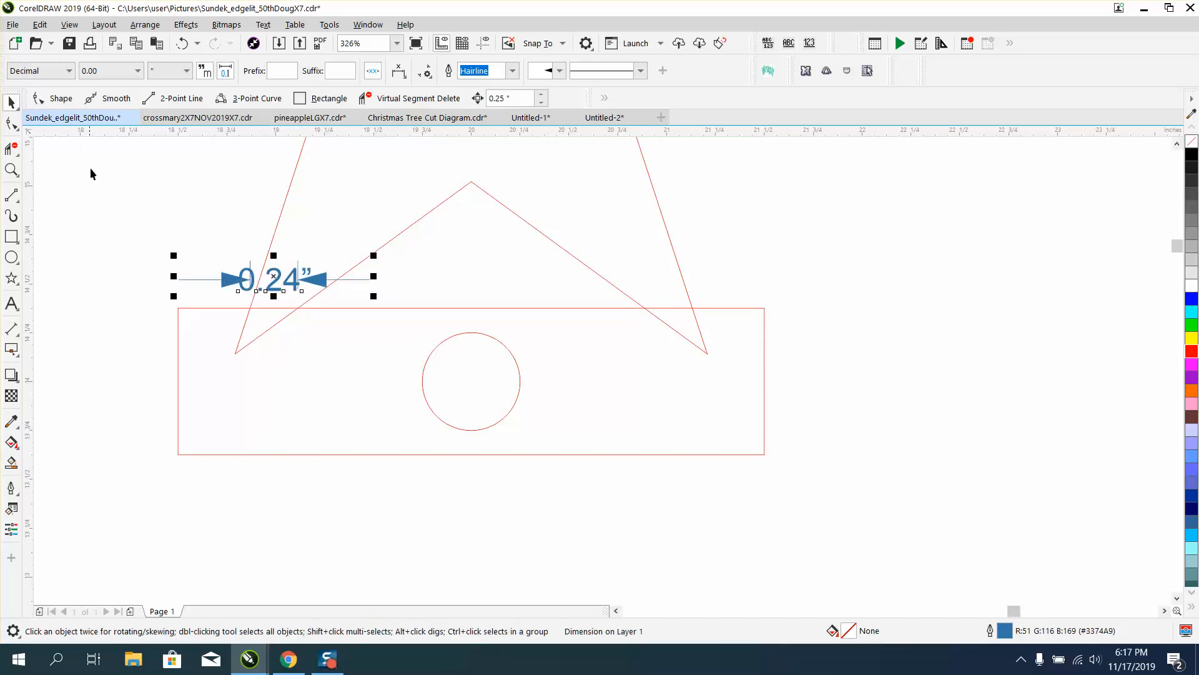
Set the nudge distance to 0.001 inch and nudge the star down 0.015 inch.
left_click(106, 189)
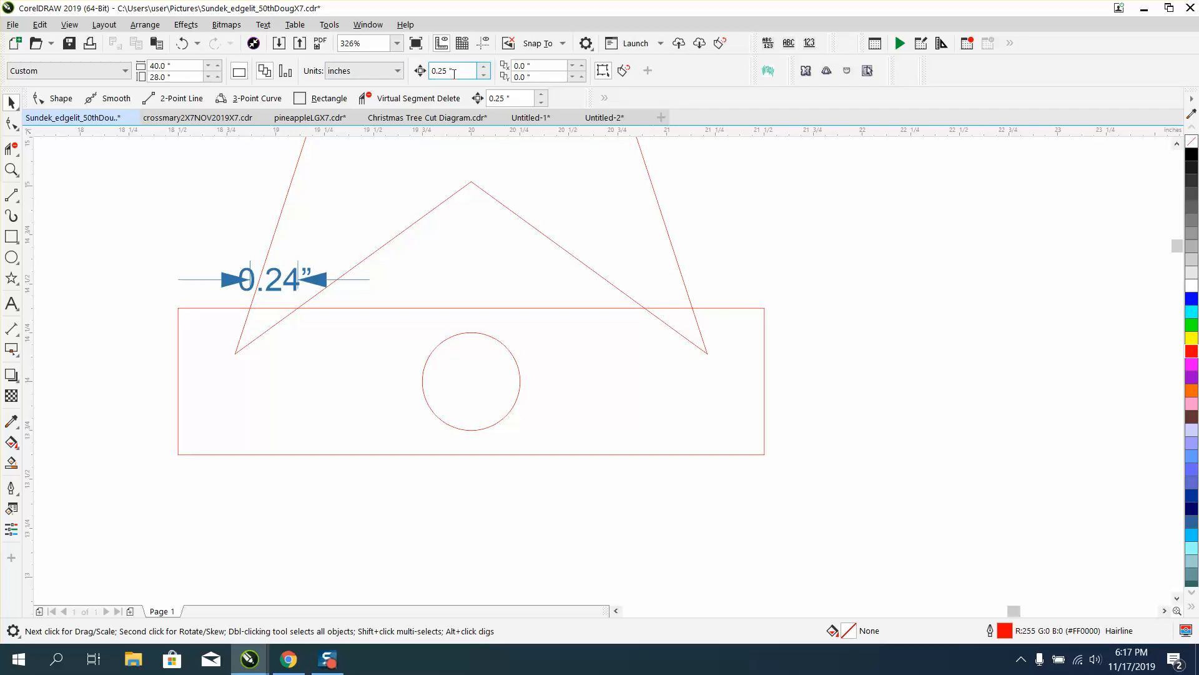
left_click_drag(459, 70, 413, 72)
type(".001")
left_click(659, 206)
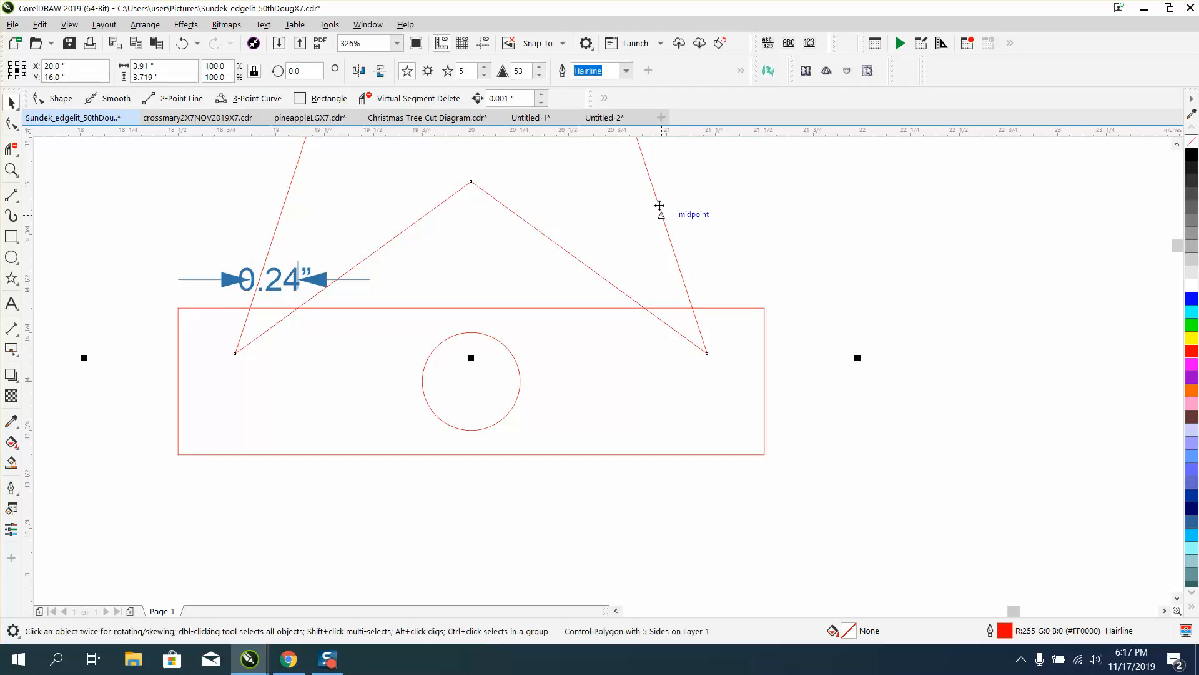
key("Down")
key("Down")
key("Down")
key("Down")
key("Down")
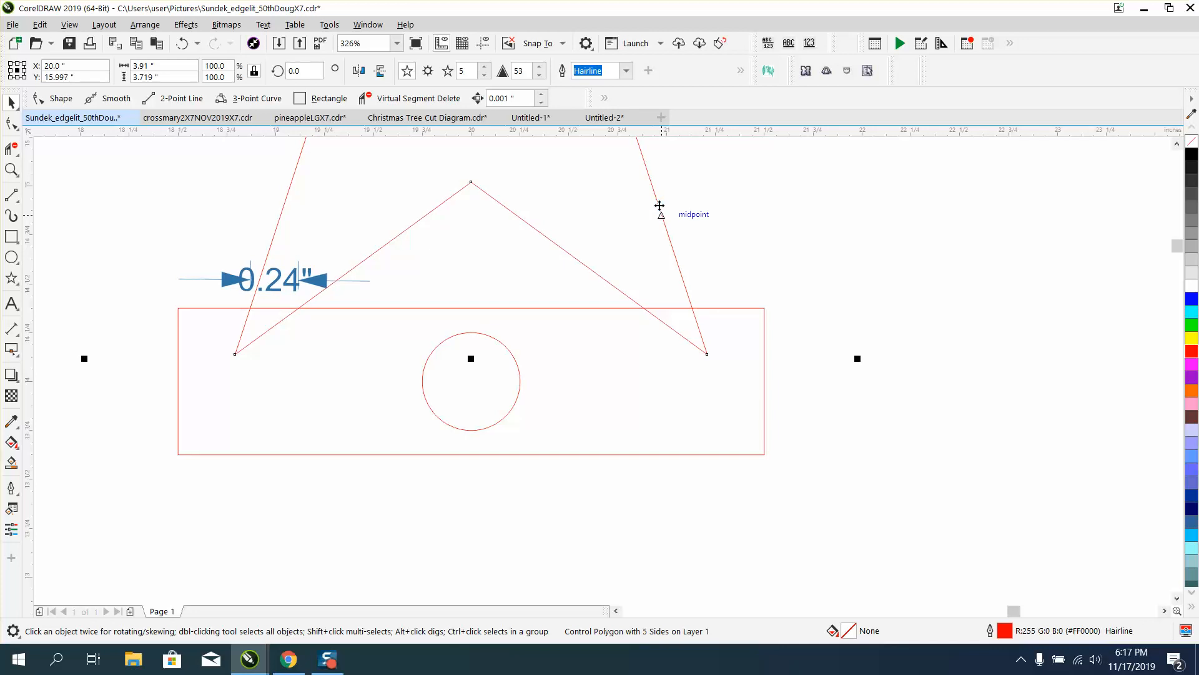
key("Down")
key("Down")
key("Down")
key("Down")
key("Down")
key("Down")
key("Down")
key("Down")
key("Down")
key("Down")
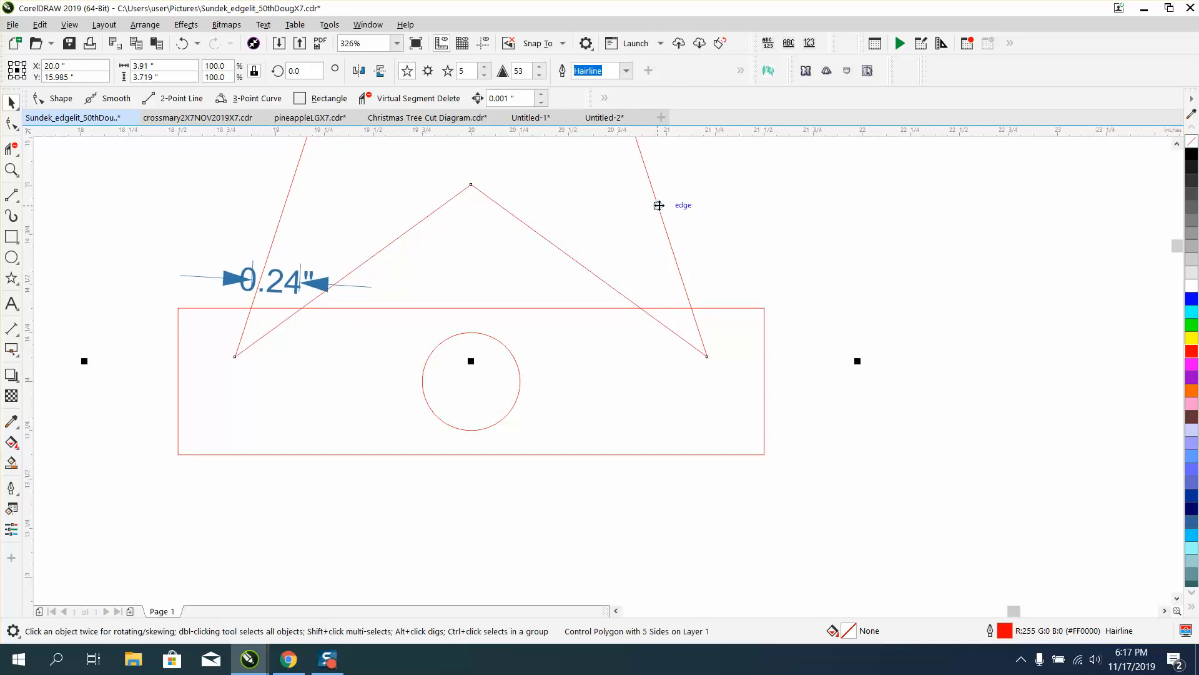
Delete the outdated dimension above the star's lower-left point.
left_click(319, 286)
left_click(189, 268)
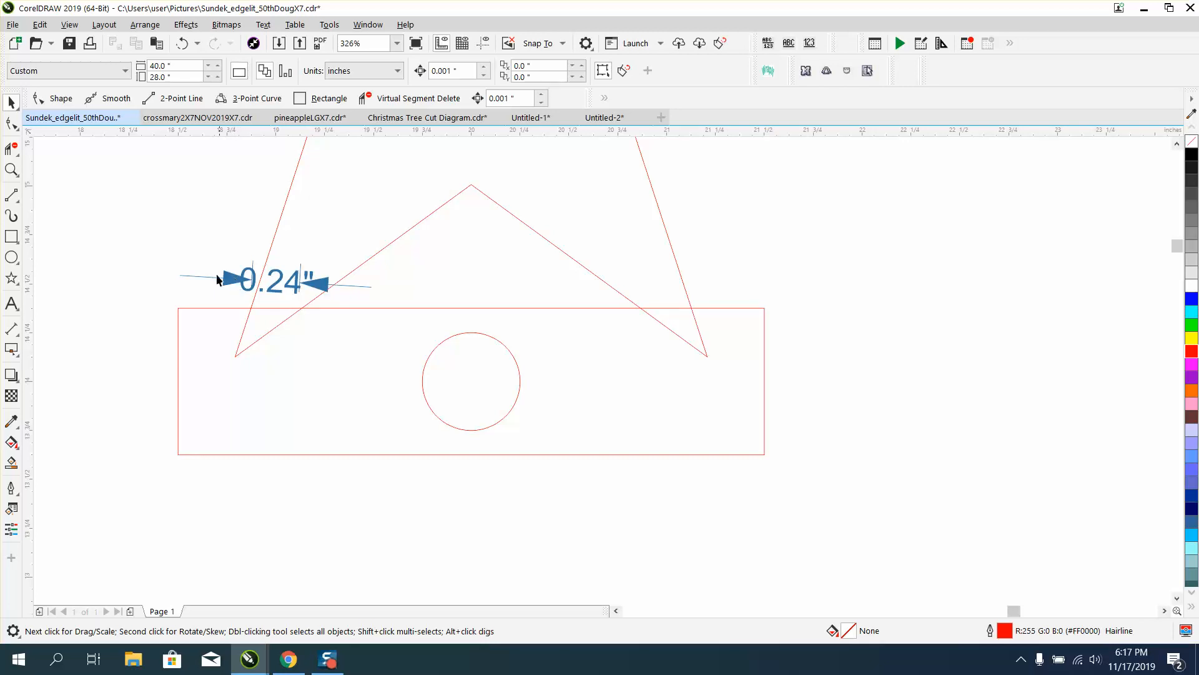
left_click(273, 286)
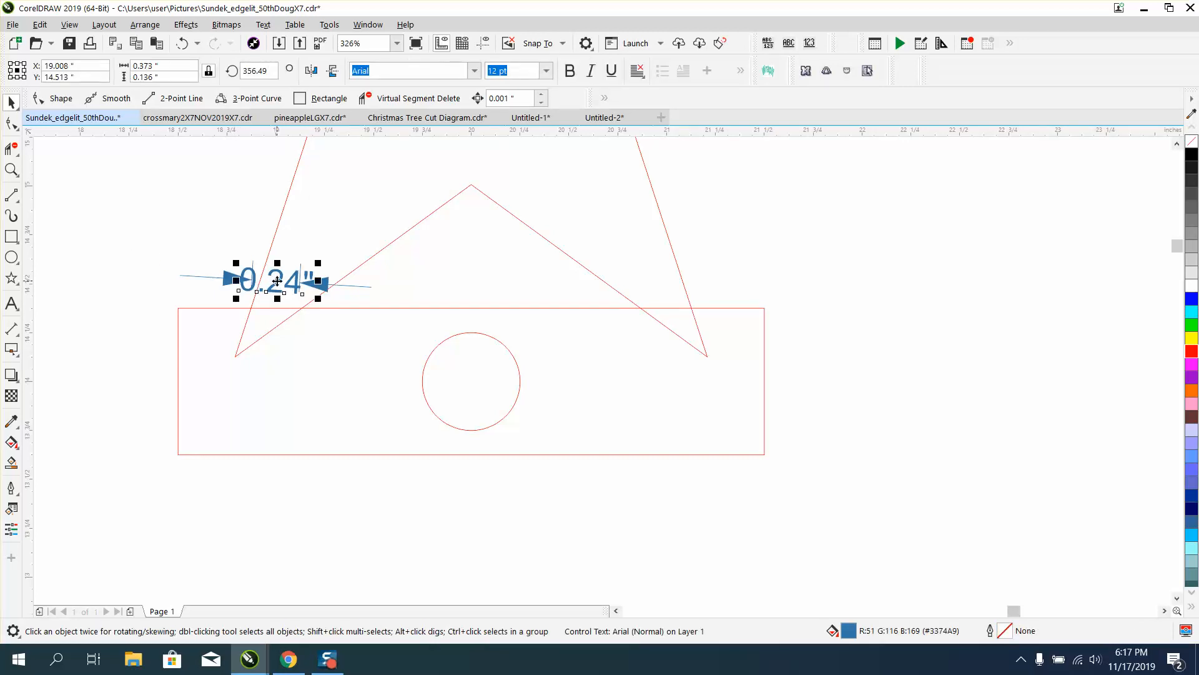
key("Delete")
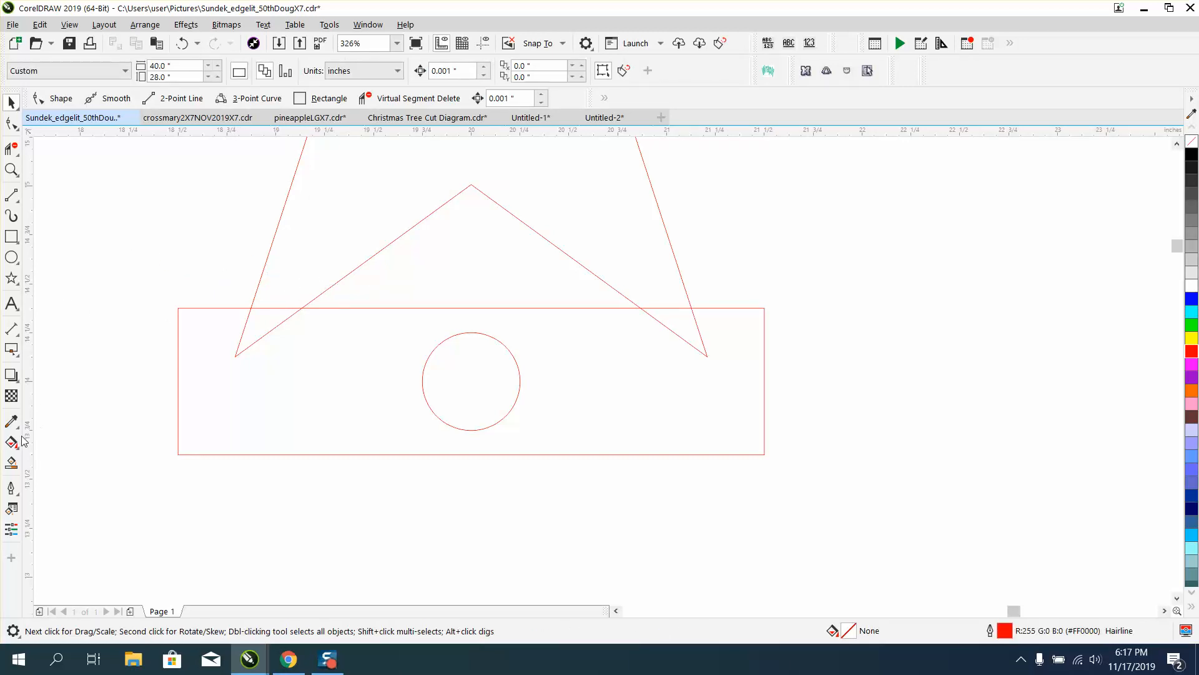
Measure the star's lower-left point along the slat's upper edge with a parallel dimension, and delete that dimension.
left_click(12, 329)
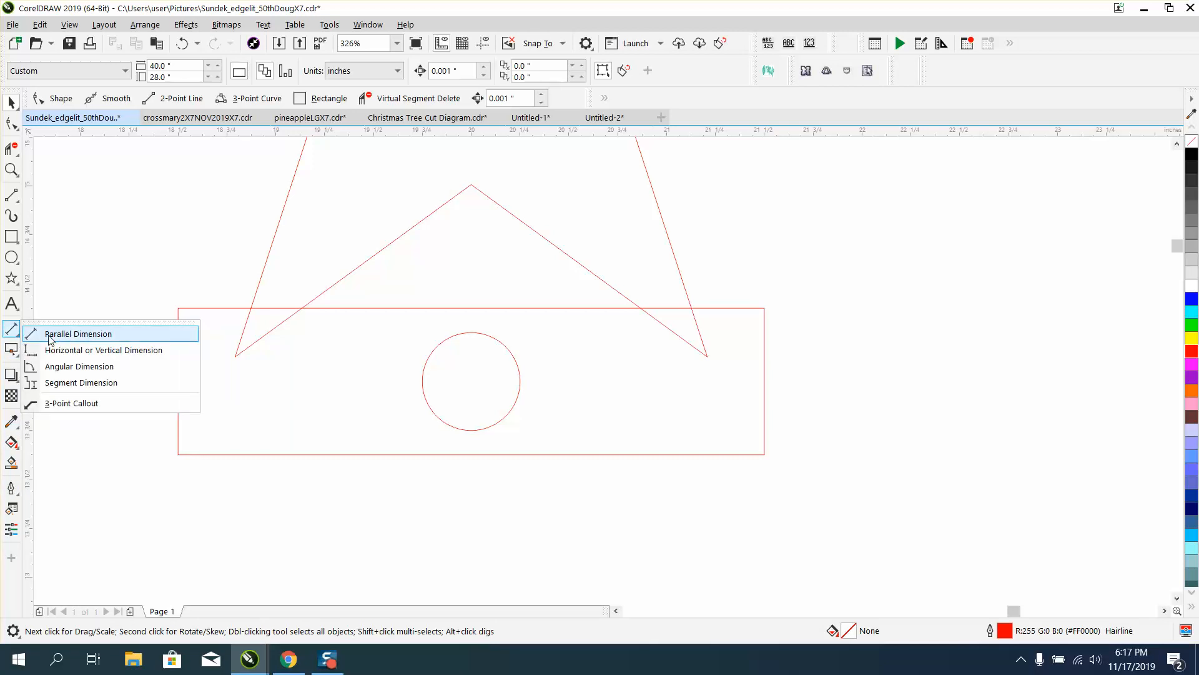
left_click(50, 339)
left_click_drag(250, 308, 303, 309)
left_click(308, 283)
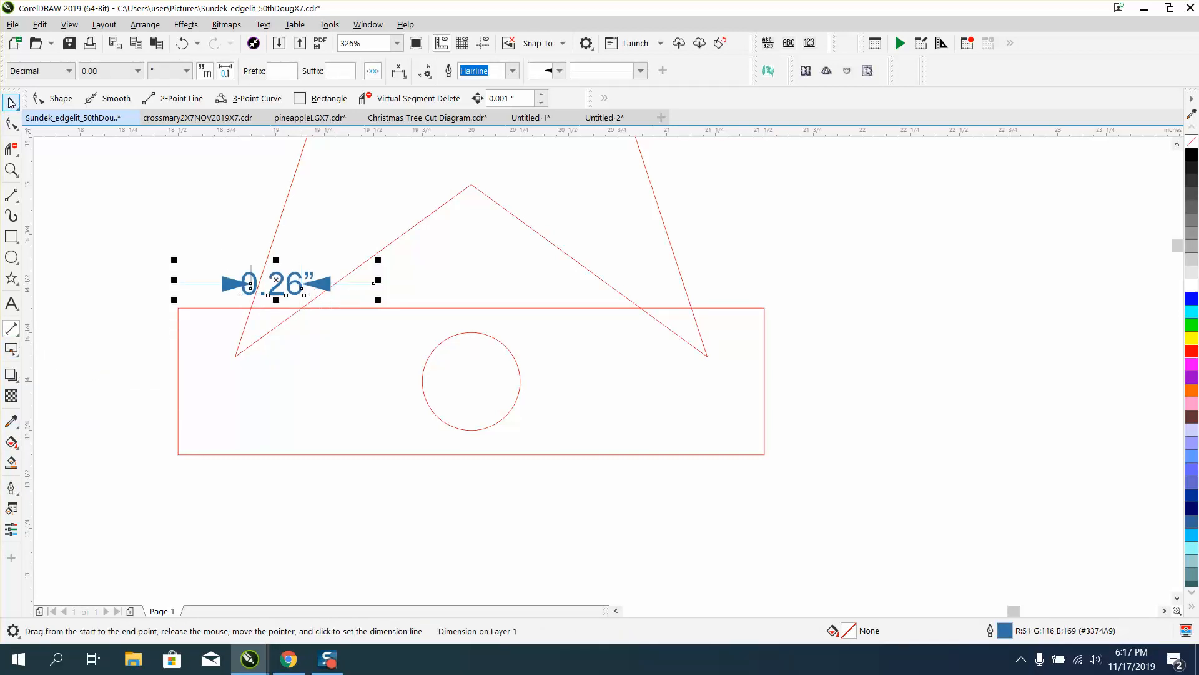
left_click(11, 102)
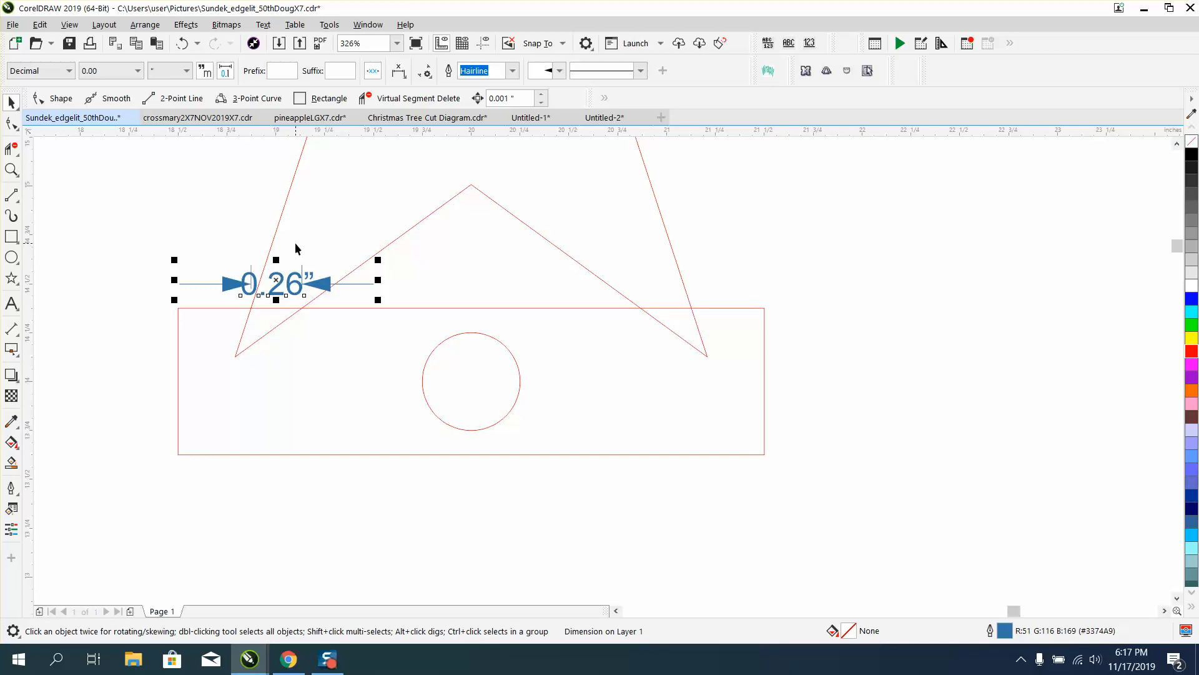
key("Delete")
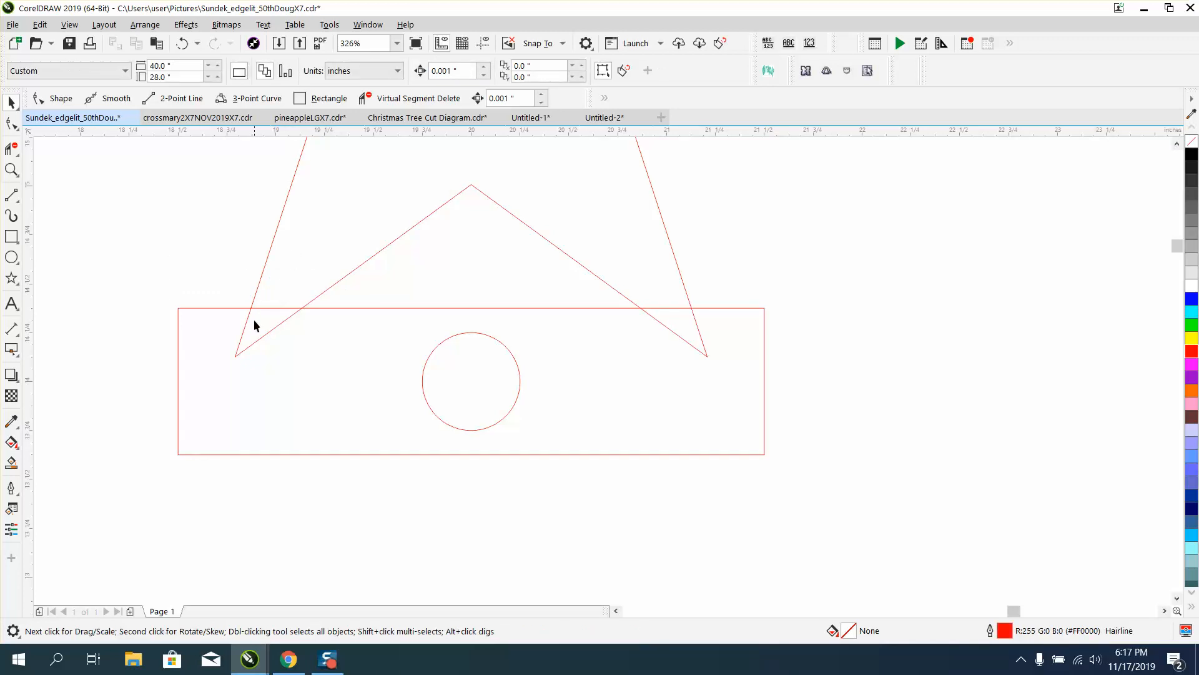
Trim off the tips of the star's two lower points below the slat's upper edge with Virtual Segment Delete.
left_click(11, 148)
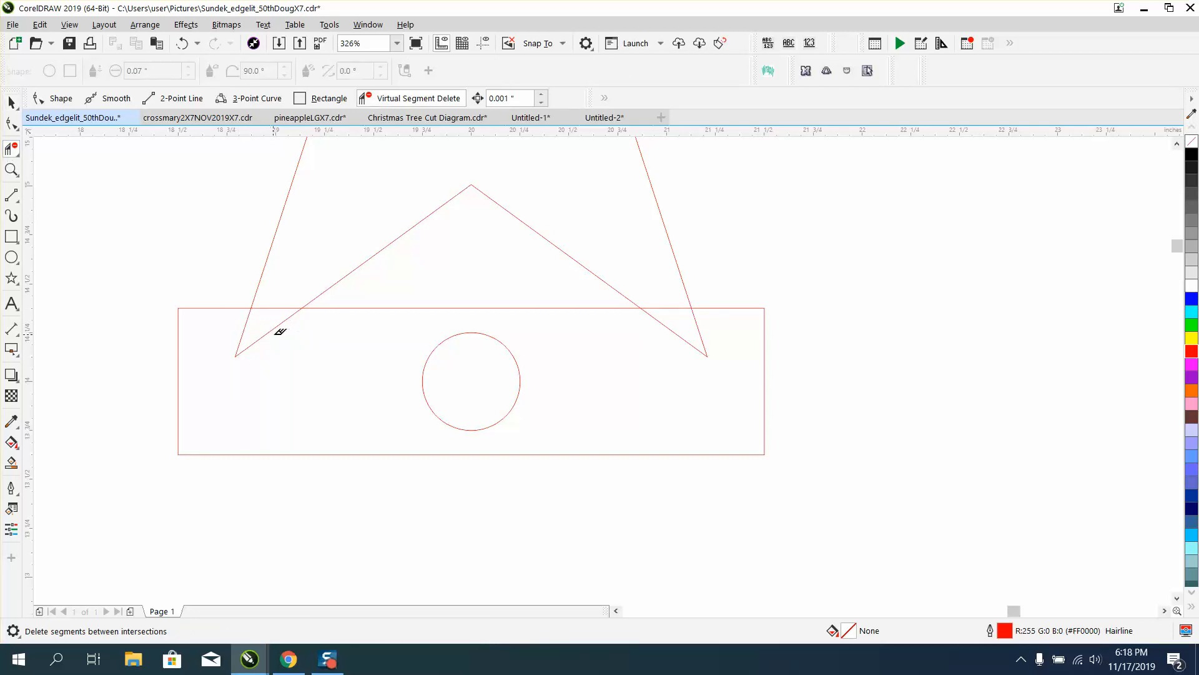
left_click(274, 328)
left_click_drag(638, 344, 727, 338)
Draw a small rectangle beside the star and, with the proportions unlocked, size it to 0.25 by 0.25 inch.
left_click(12, 195)
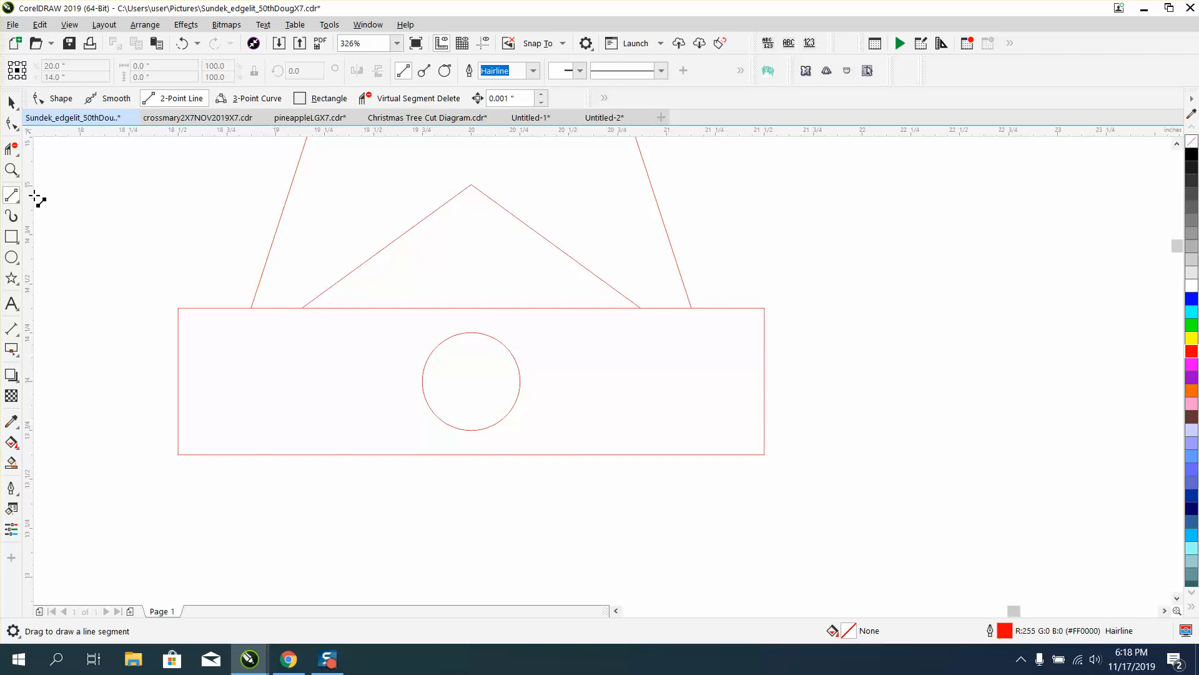
left_click(12, 237)
left_click_drag(122, 193, 173, 242)
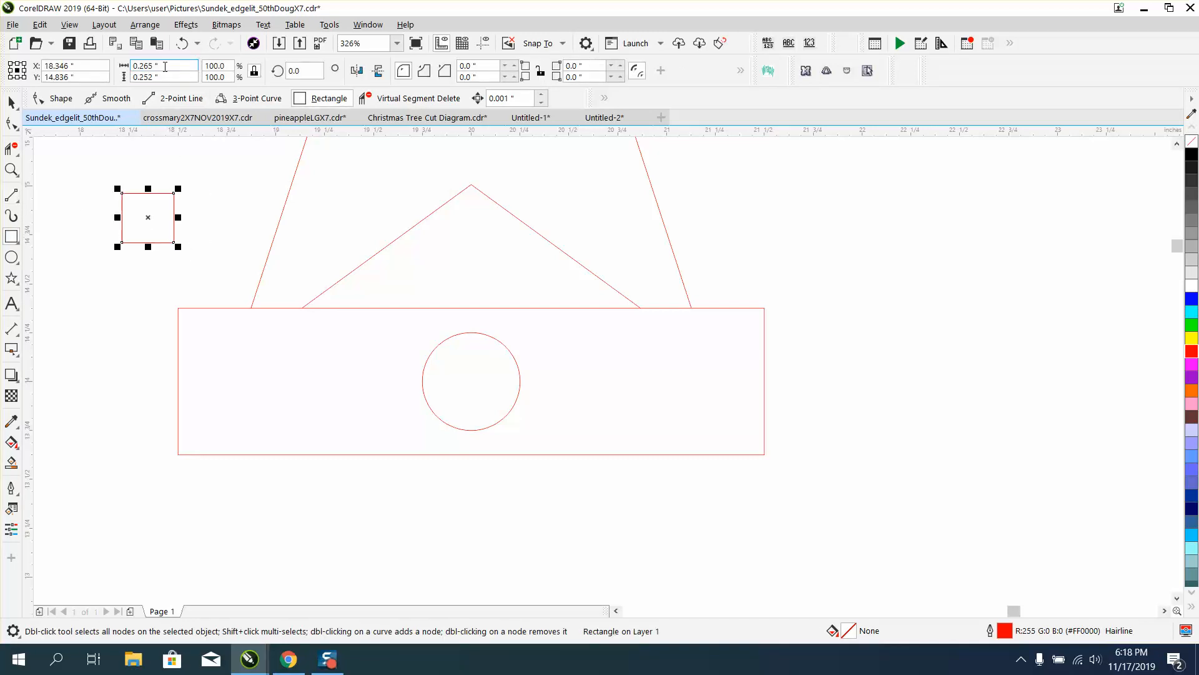
left_click(146, 66)
type(".25")
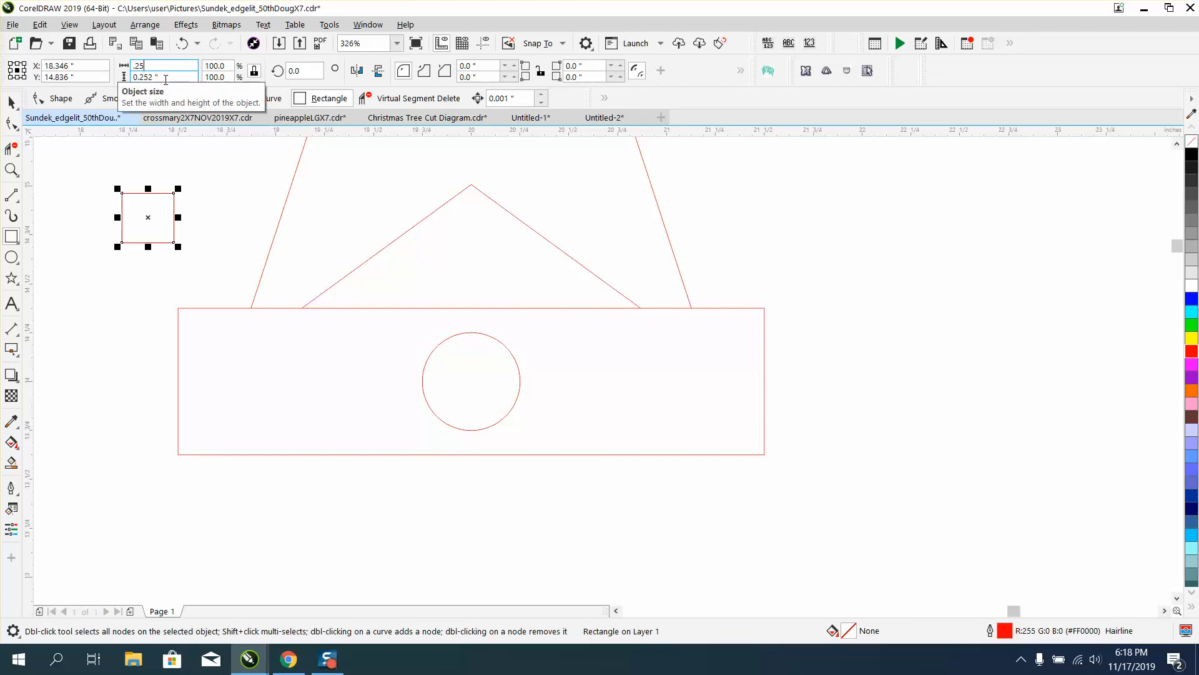
key("Return")
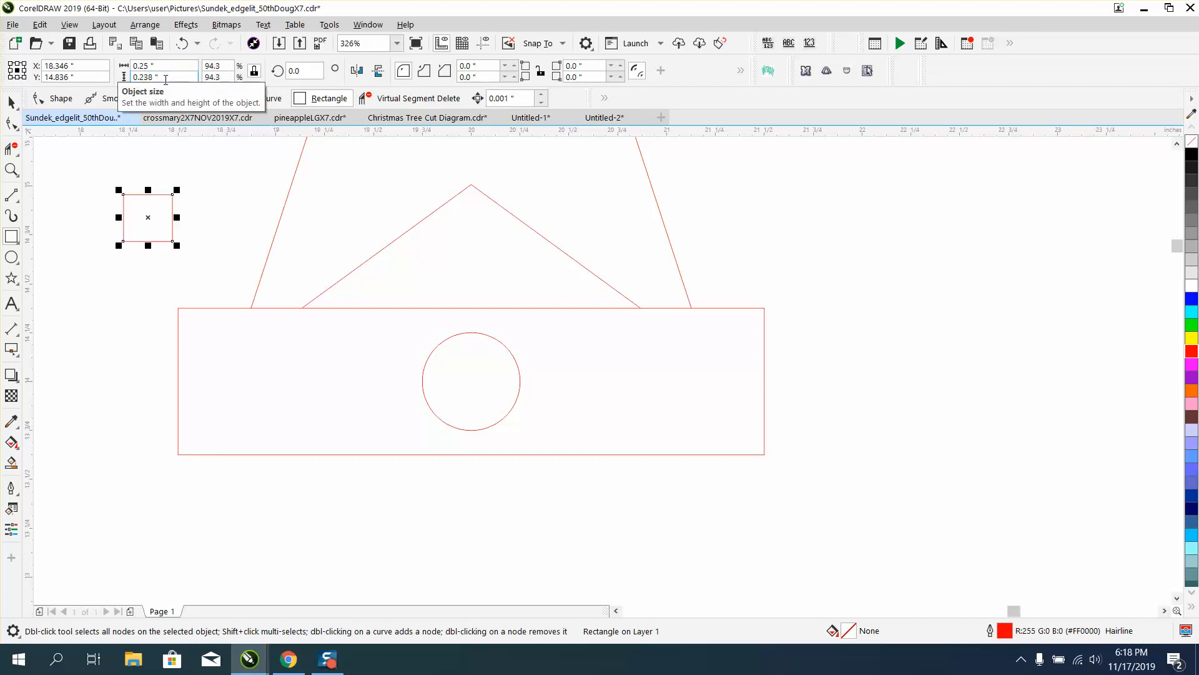
left_click(254, 71)
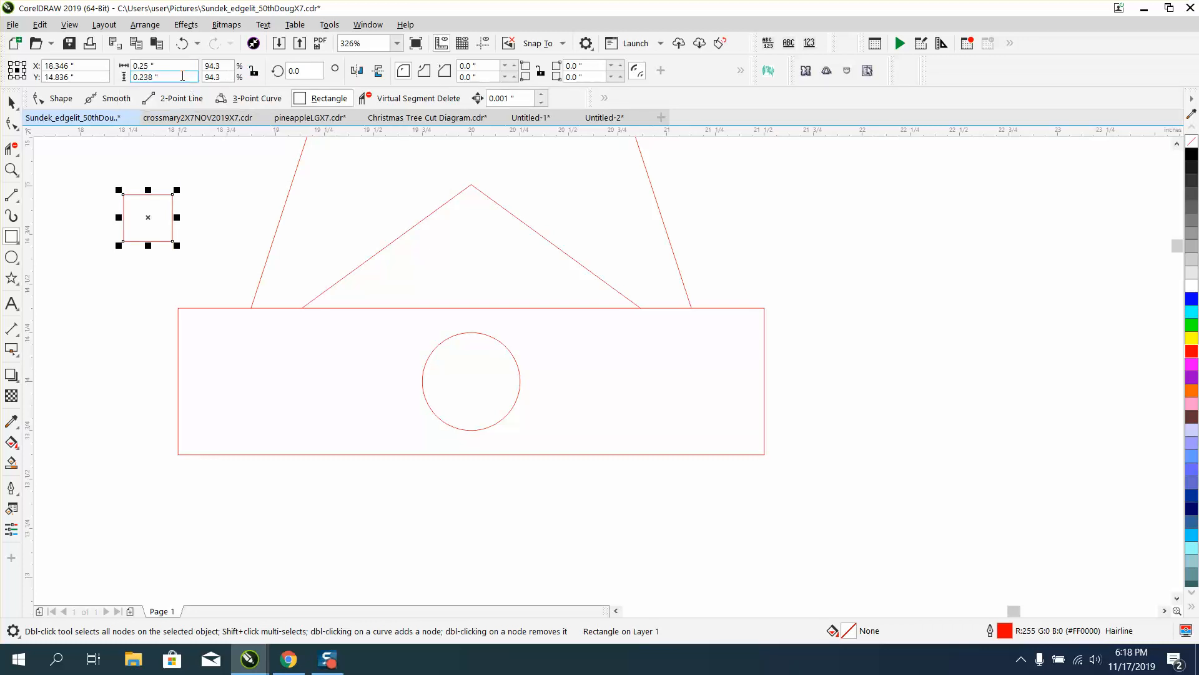
left_click_drag(182, 78, 119, 81)
type(".25")
key("Return")
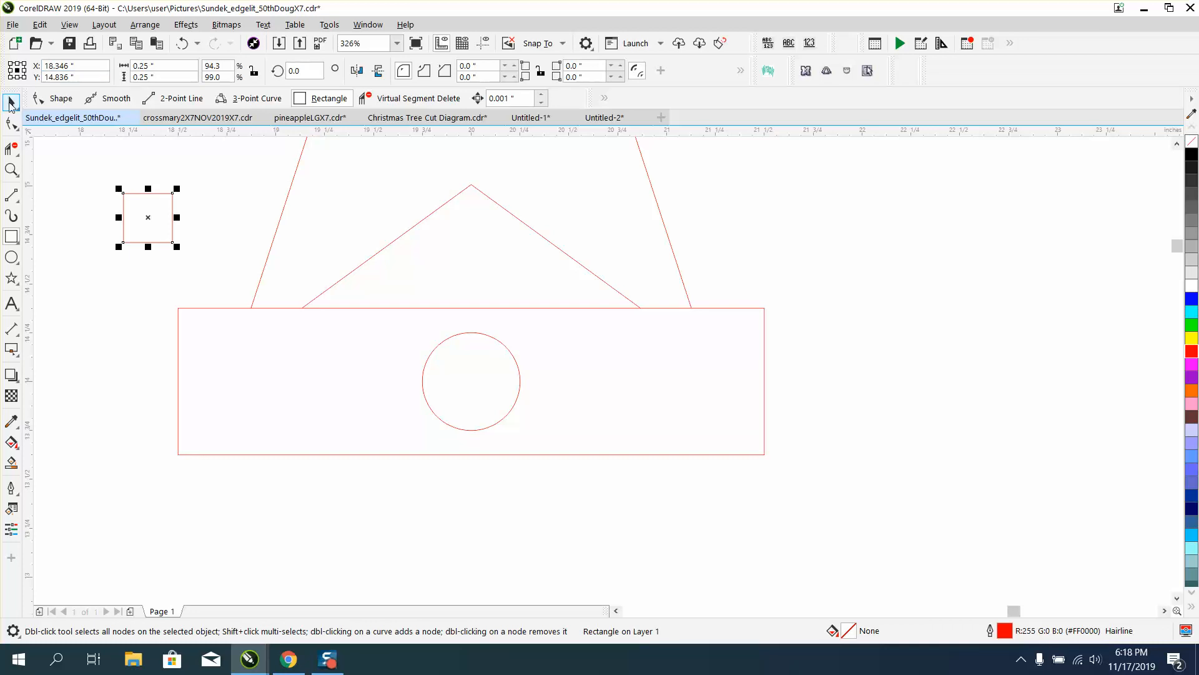
Move the square under the star's left leg, snapping its upper-left corner to the leg's outer end on the slat's edge.
left_click_drag(123, 193, 136, 204)
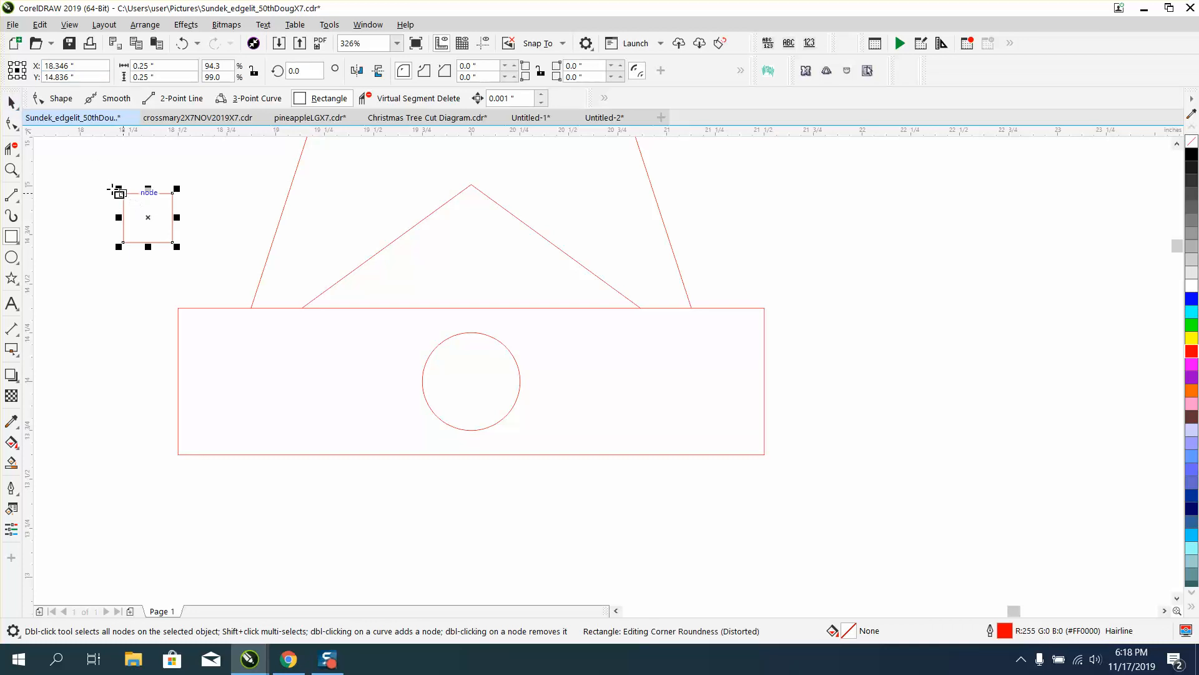
key("space")
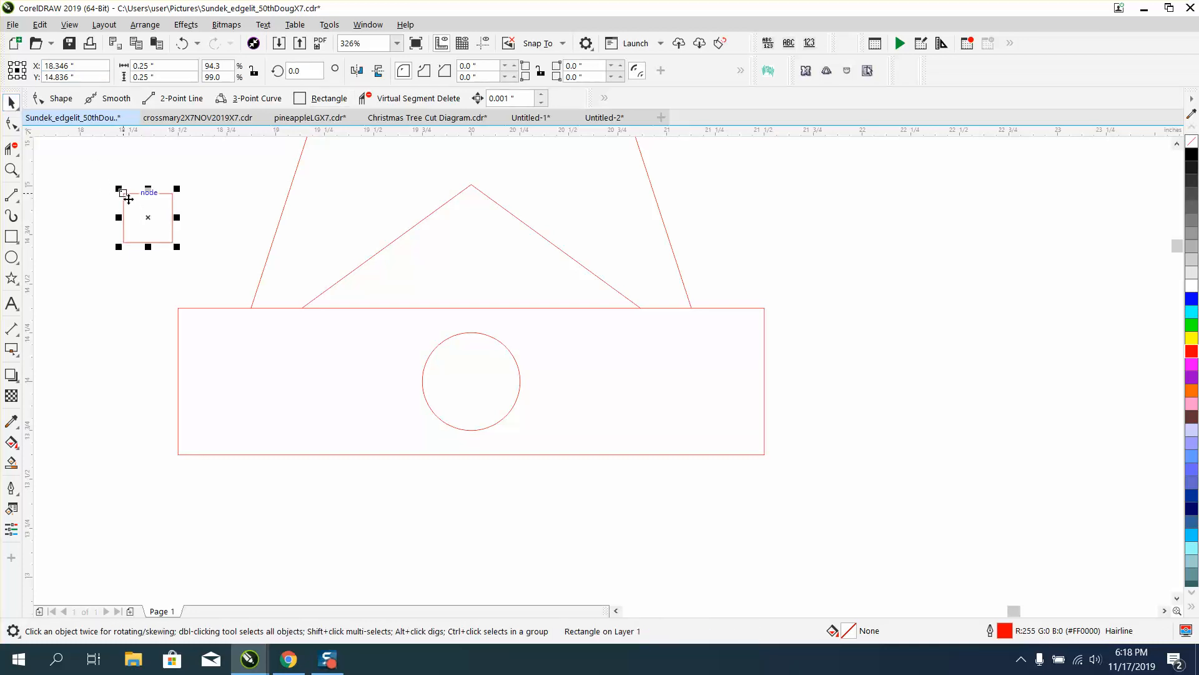
left_click_drag(128, 198, 255, 313)
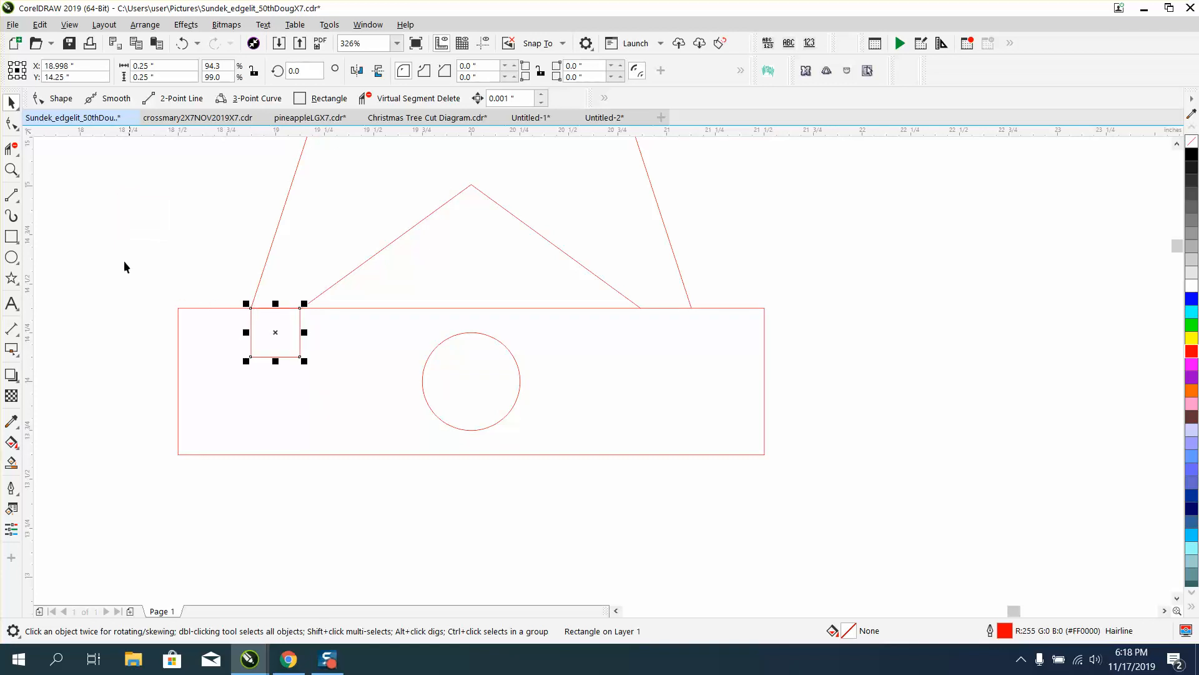
Place a copy of the 0.25-inch square at the star's right leg, snapping its left side to the leg's inner end.
left_click(11, 169)
left_click_drag(201, 262, 463, 418)
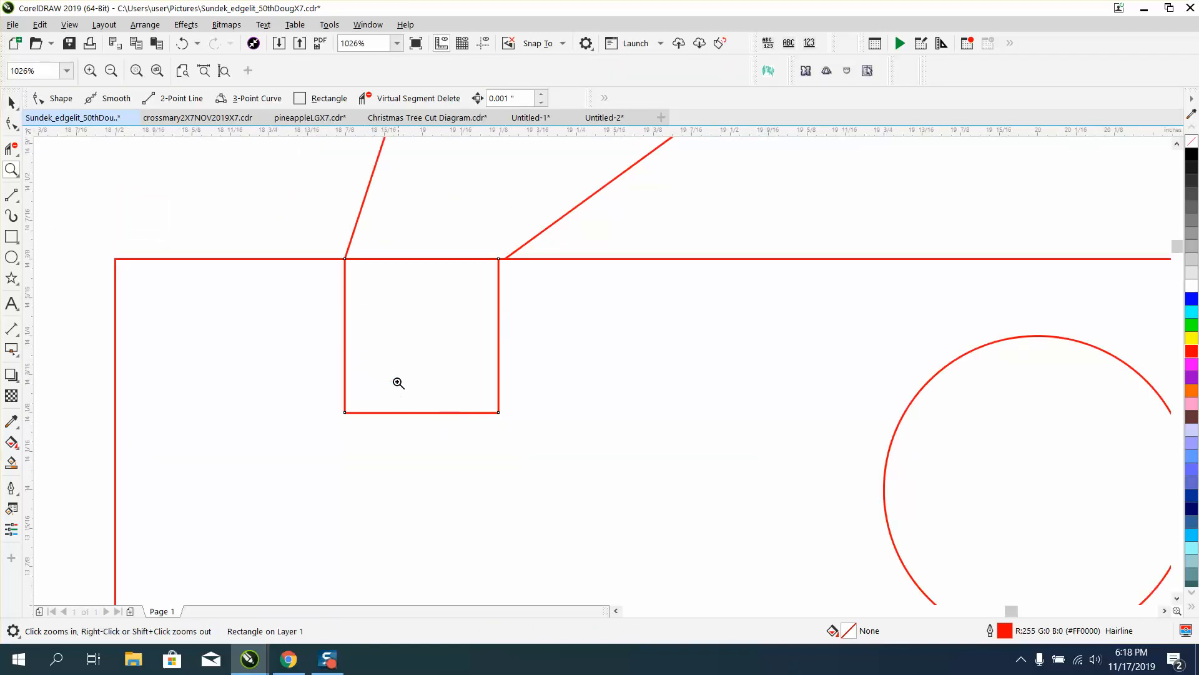
right_click(497, 263)
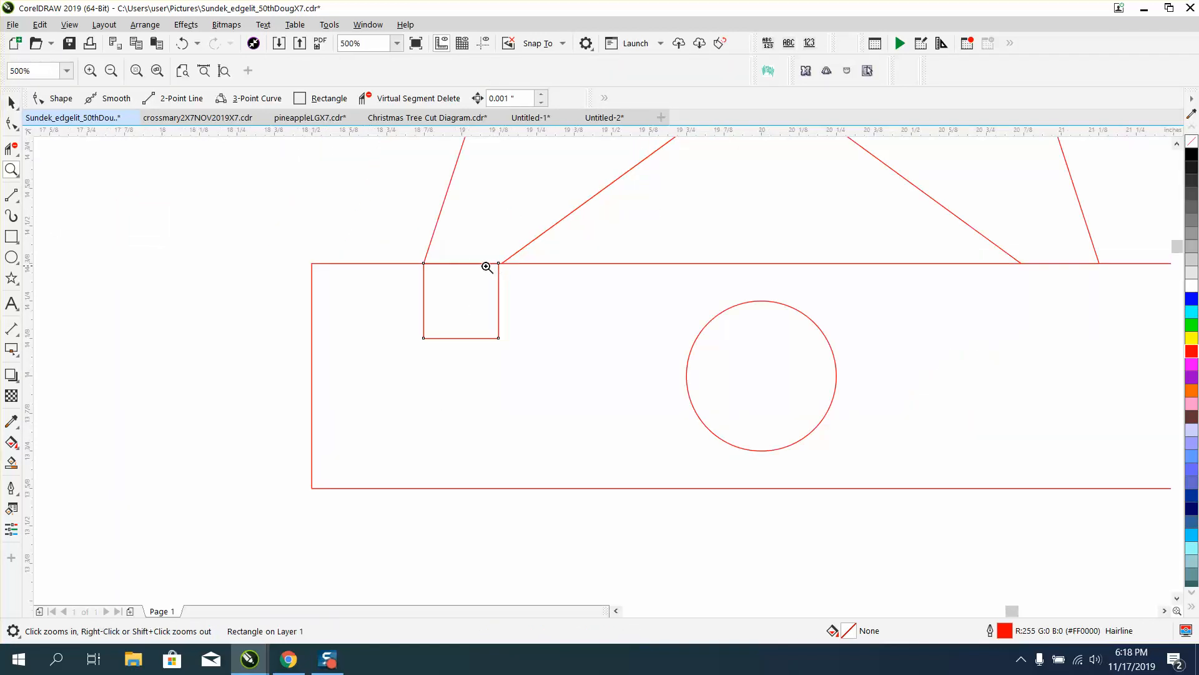
right_click(474, 262)
key("space")
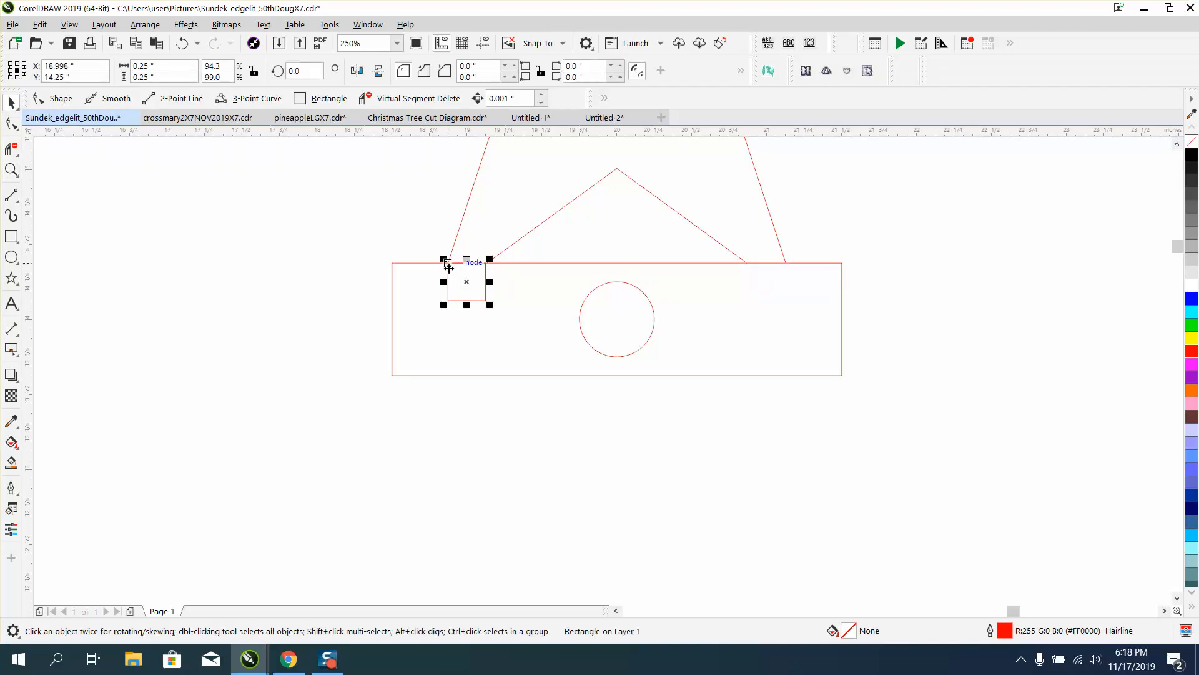
left_click_drag(448, 263, 753, 282)
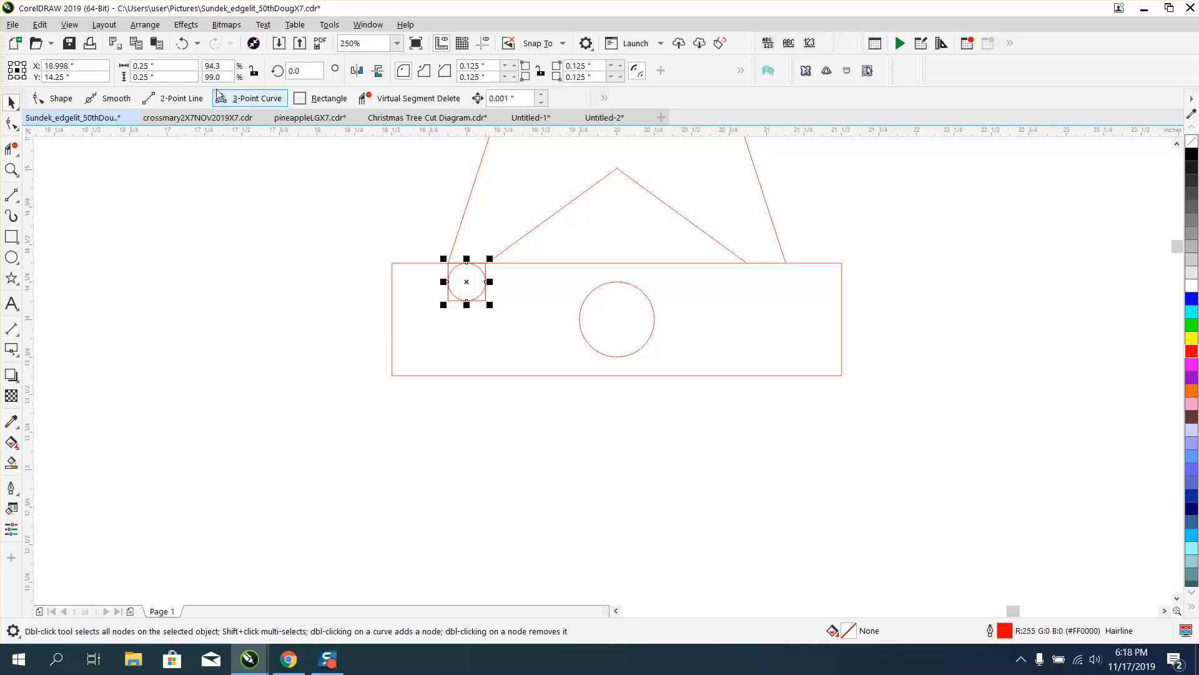
left_click(185, 42)
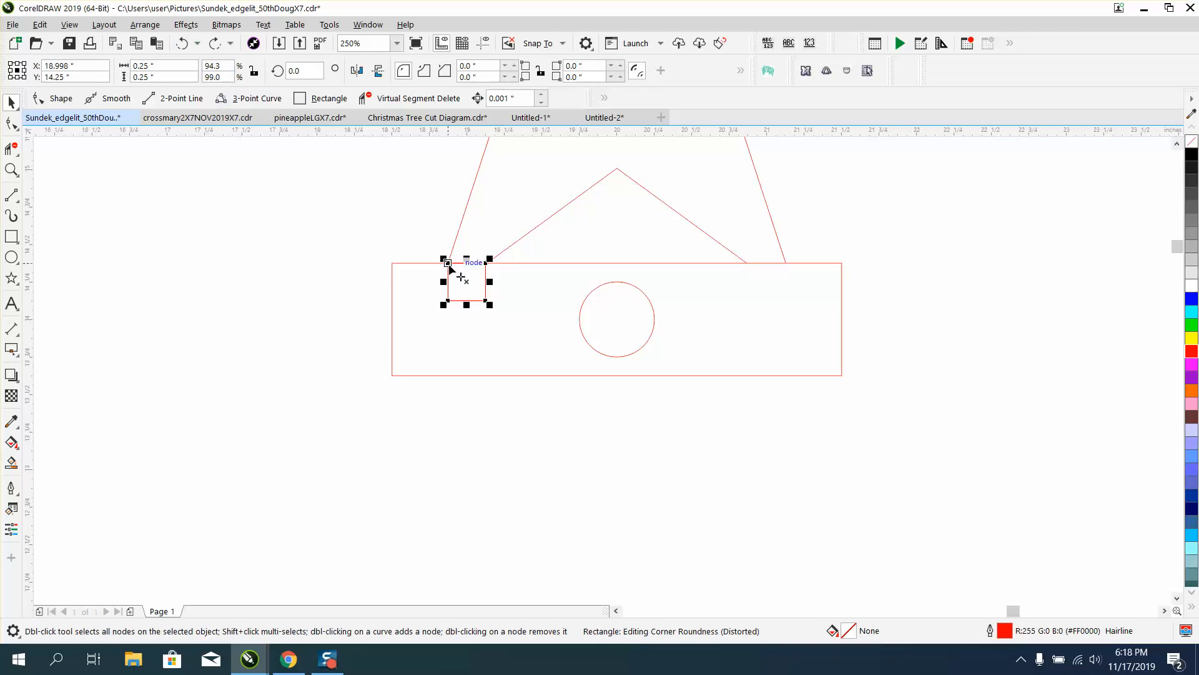
key("space")
left_click_drag(457, 270, 746, 285)
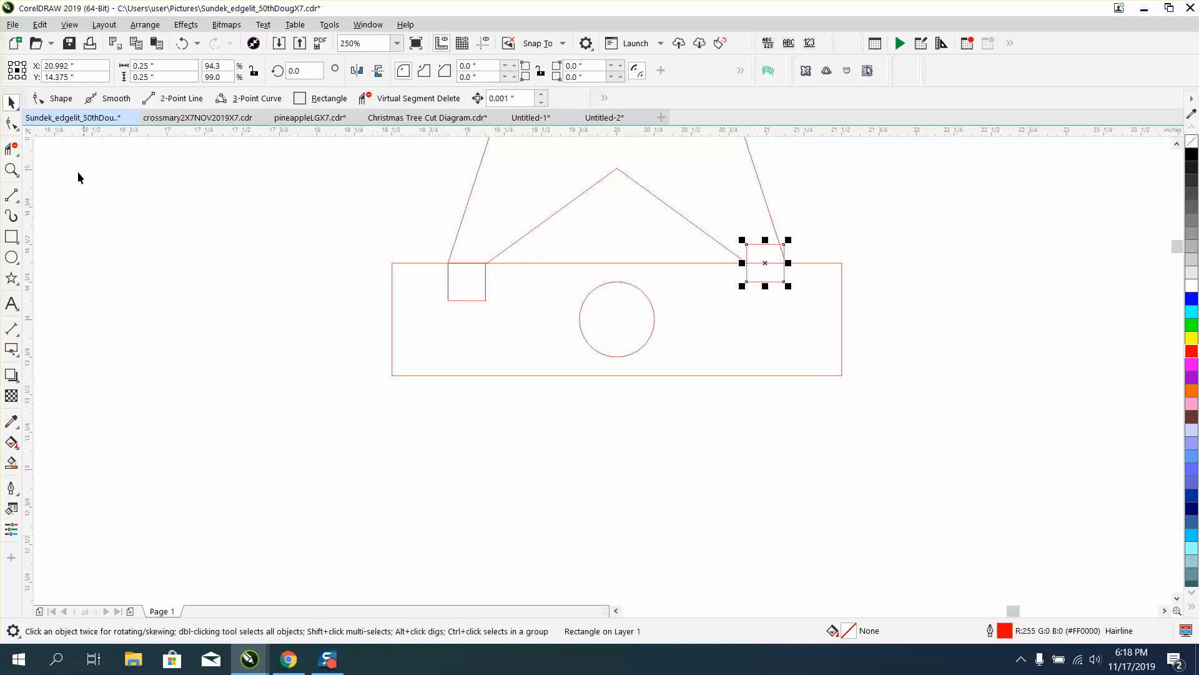
Lower the copied square into the slat and snap its upper-right corner to the outer end of the star's right leg.
left_click(10, 169)
left_click_drag(693, 227, 881, 334)
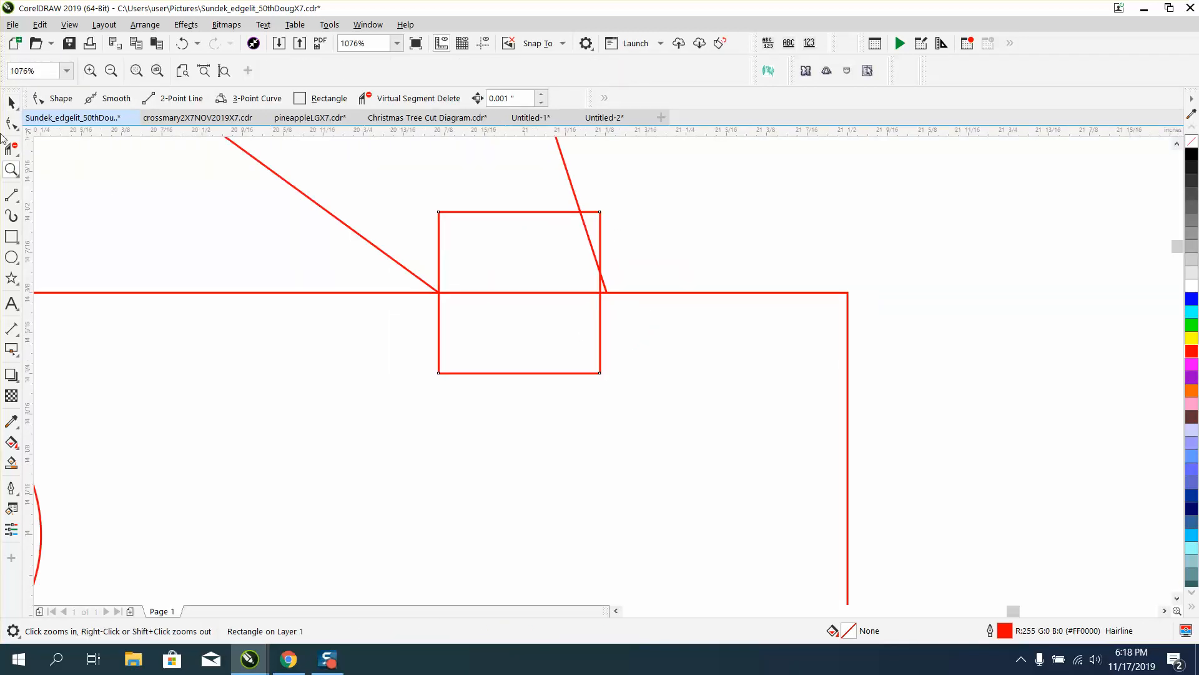
left_click(11, 103)
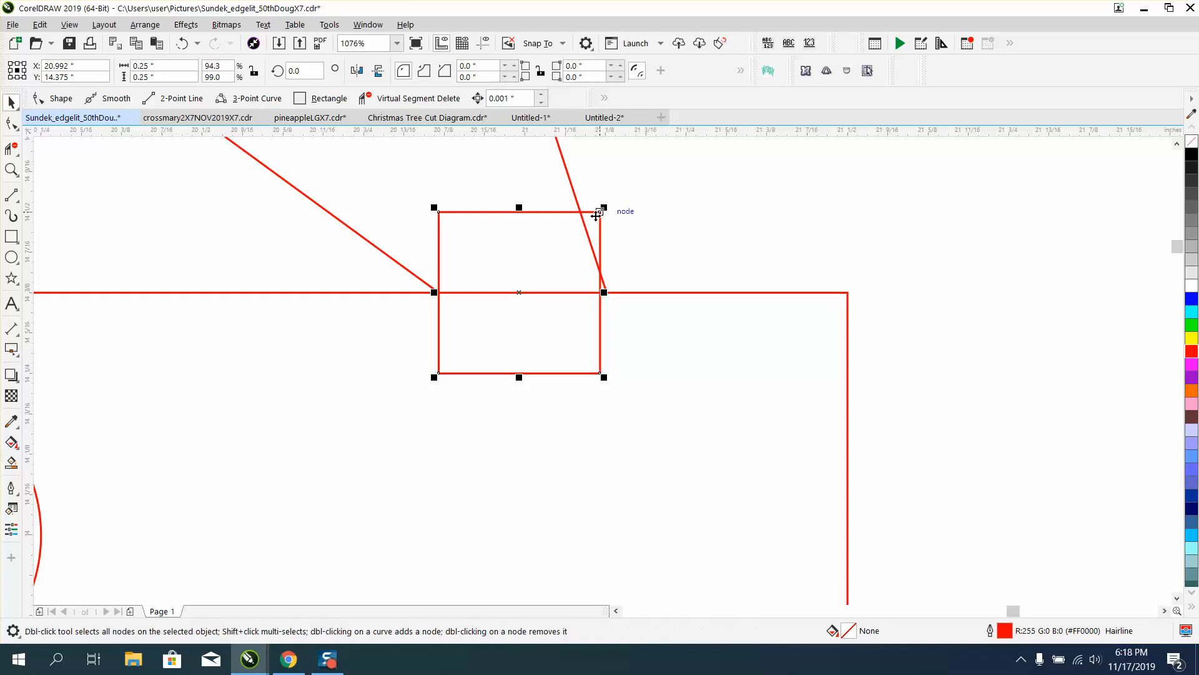
left_click_drag(599, 211, 629, 310)
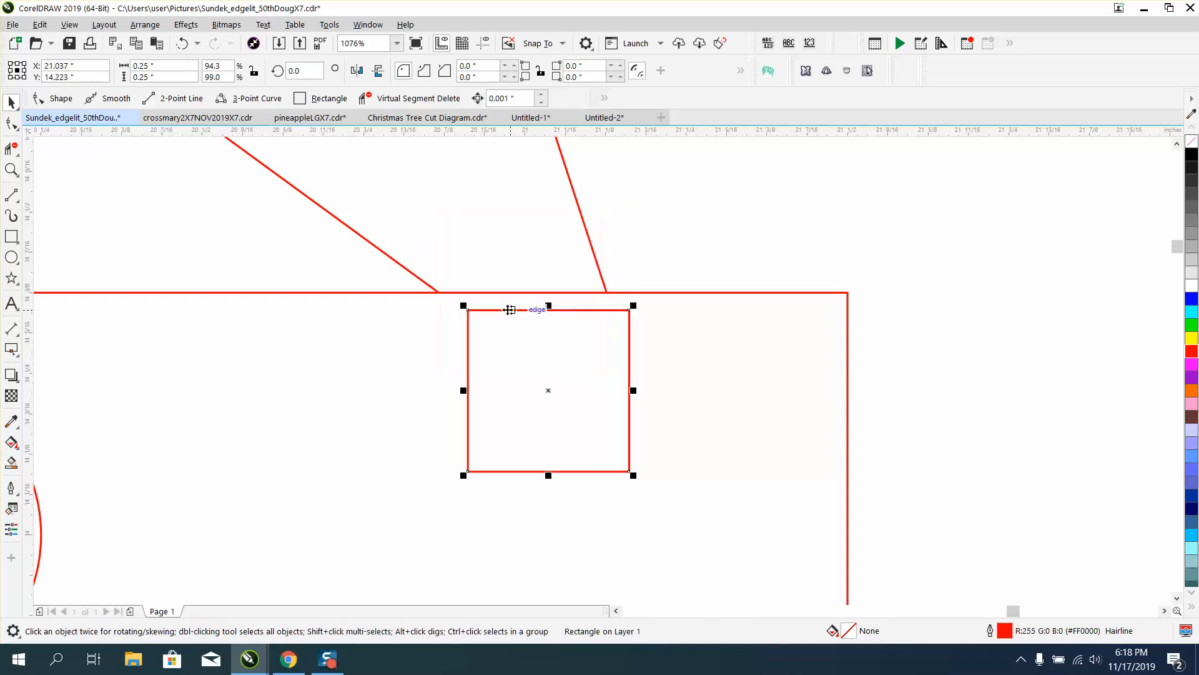
left_click_drag(468, 310, 439, 292)
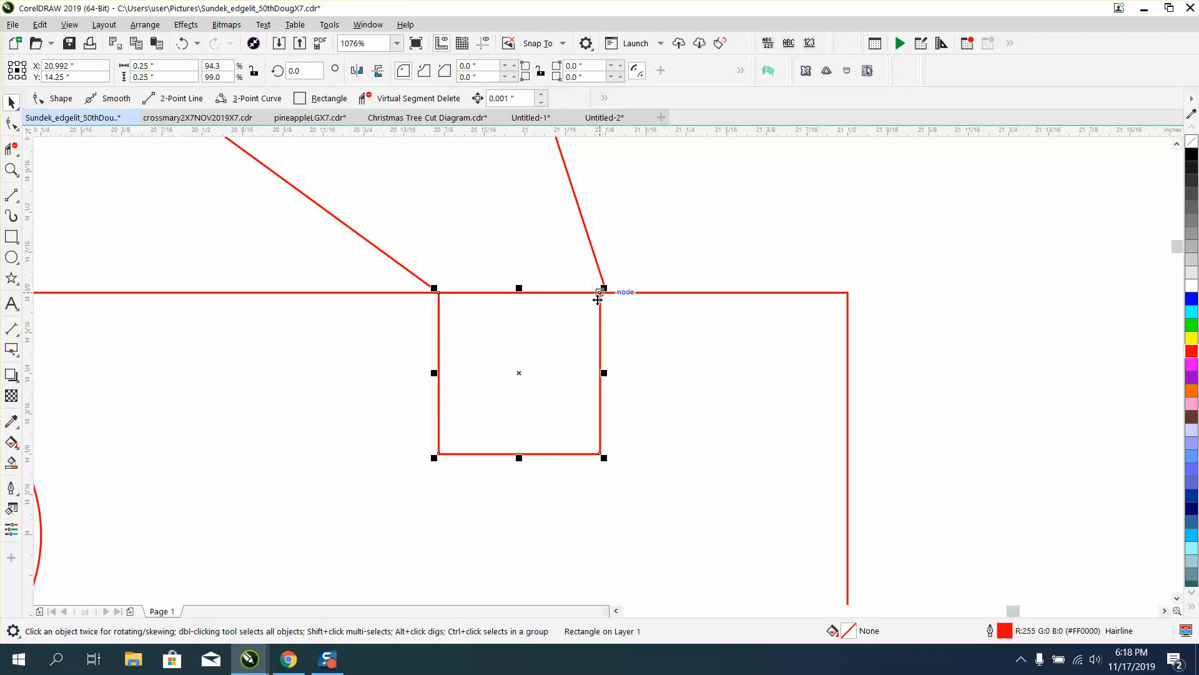
left_click_drag(599, 297, 605, 295)
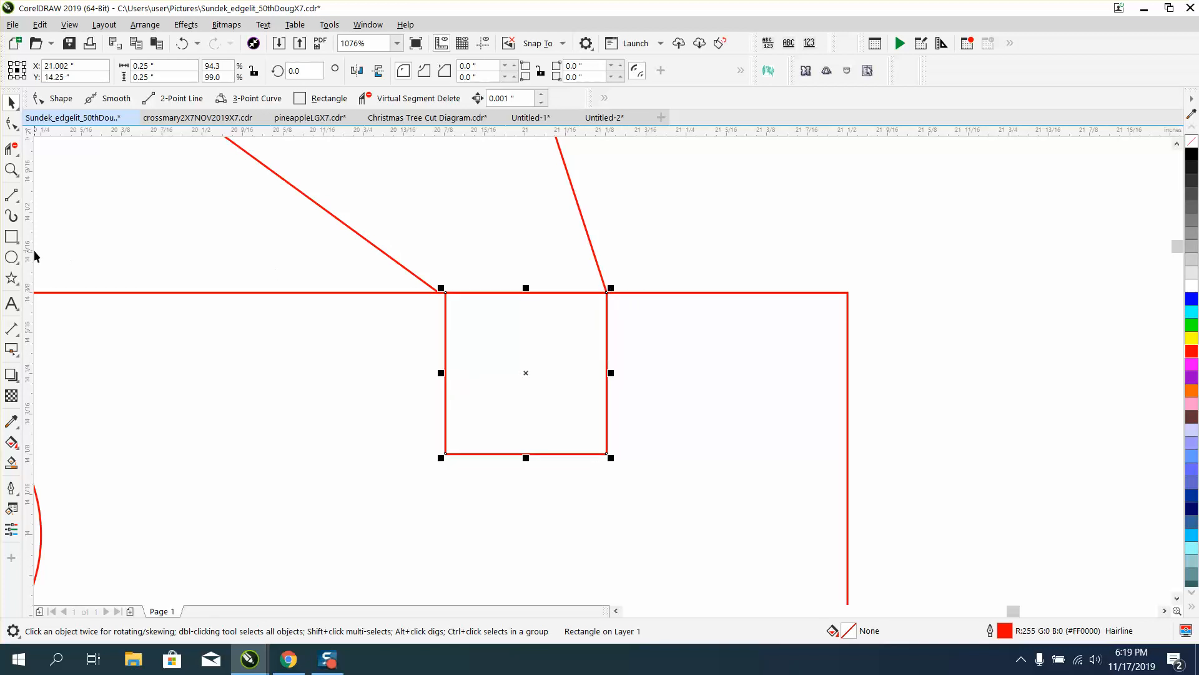
Remove the upper-edge segments over both squares with Virtual Segment Delete so they open into the star's legs as tabs.
left_click(12, 148)
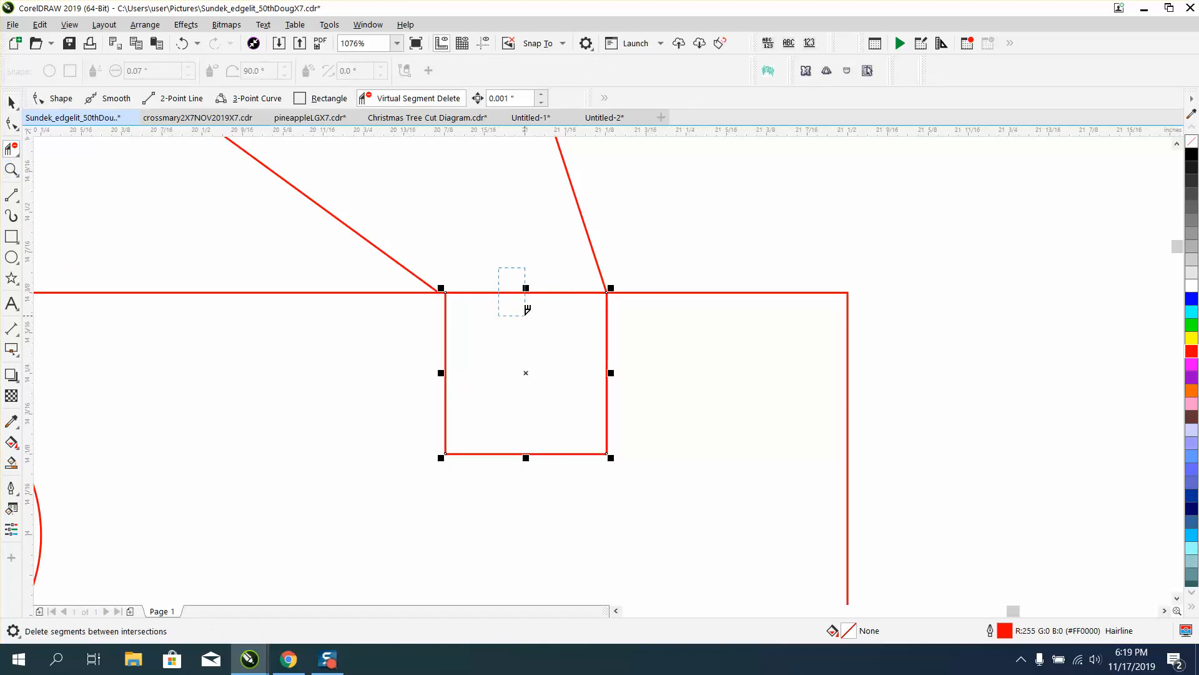
left_click(526, 291)
scroll(534, 316, "down", 4)
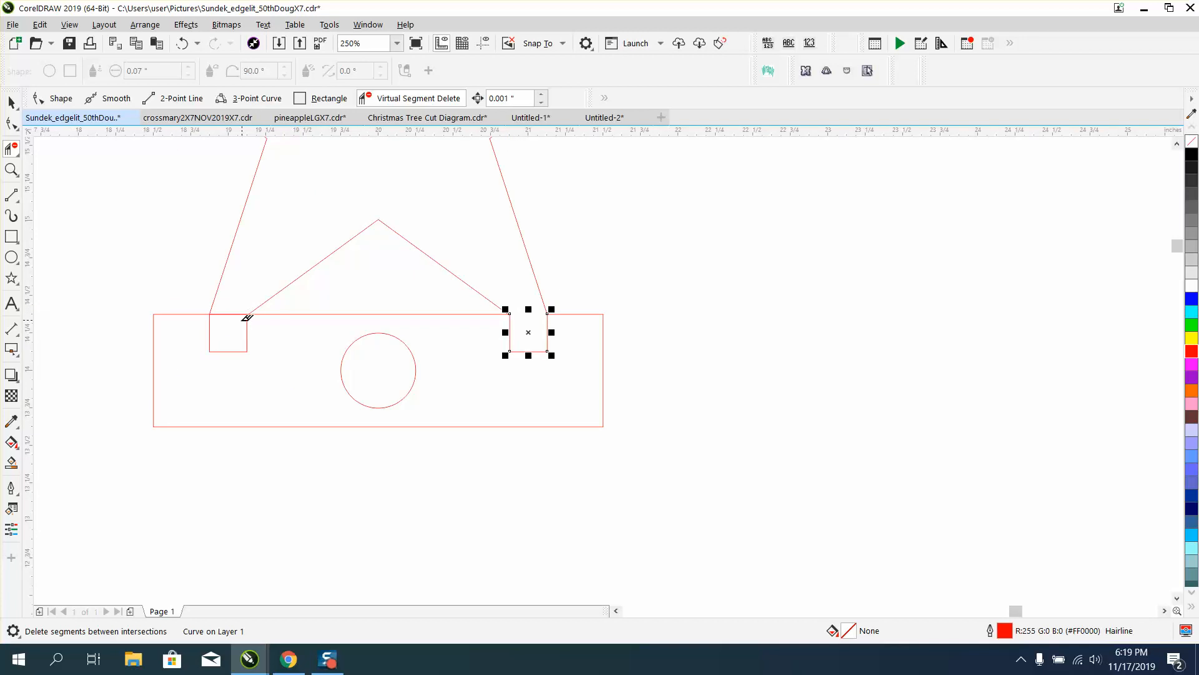
left_click(233, 313)
scroll(323, 333, "down", 2)
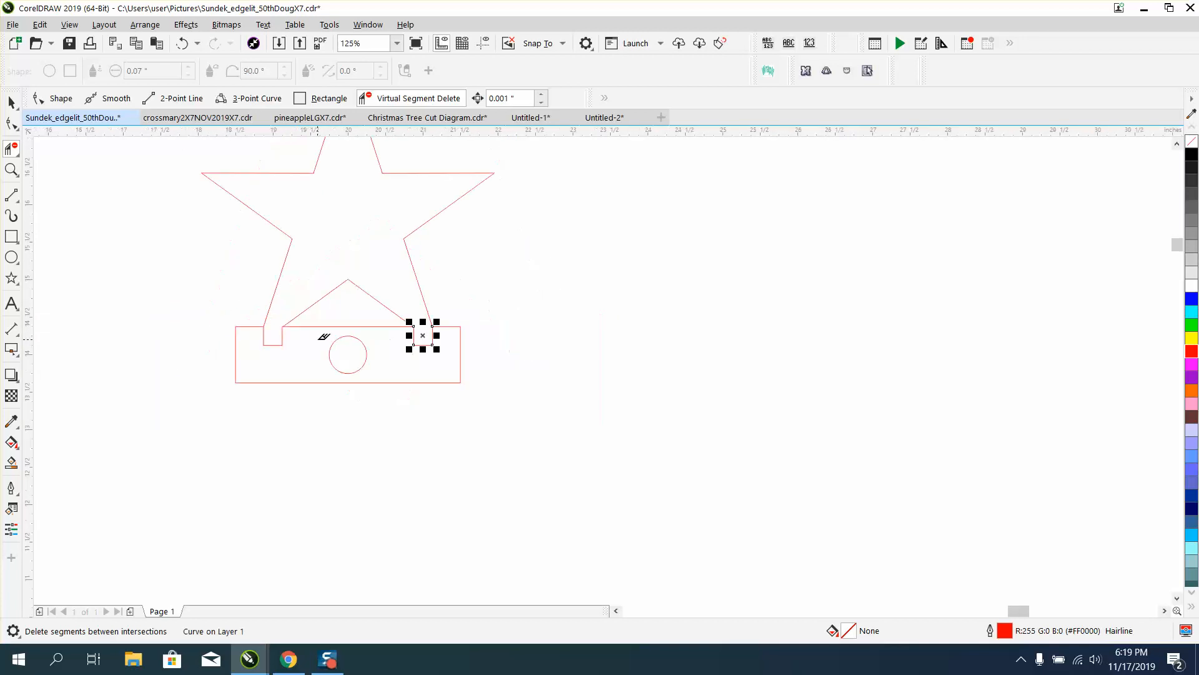
left_click(11, 102)
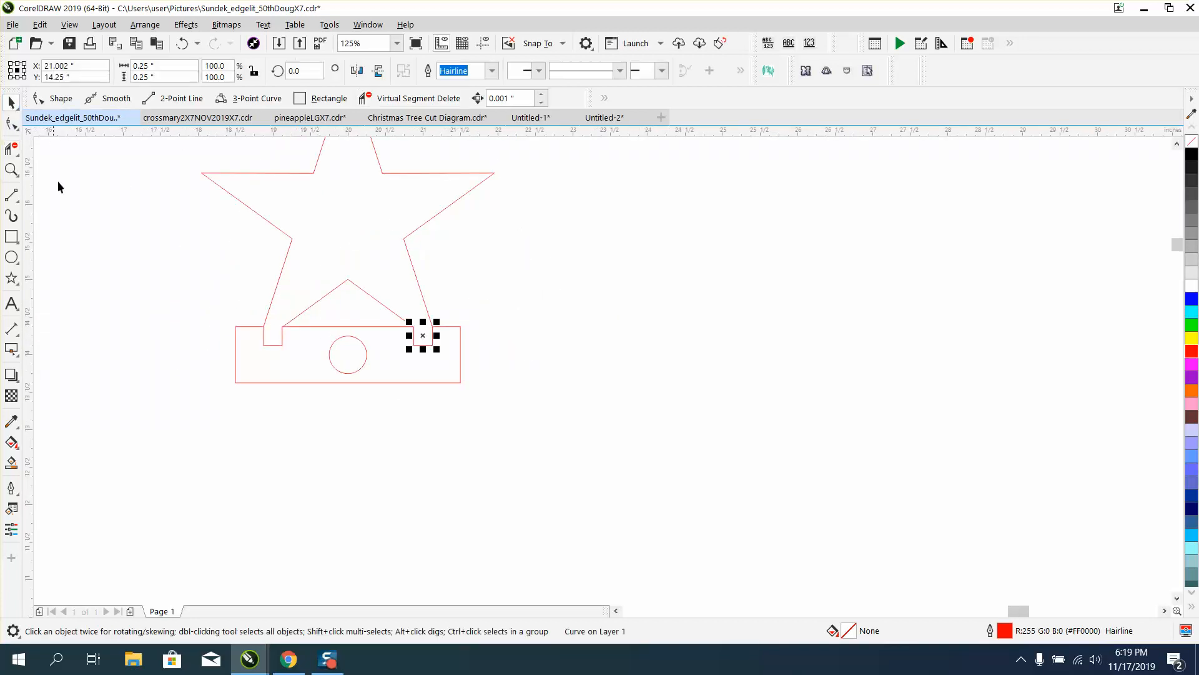
left_click(578, 305)
Fill the enclosed star and its two tabs with black and no outline using Smart Fill, and deselect the new shape.
left_click(12, 463)
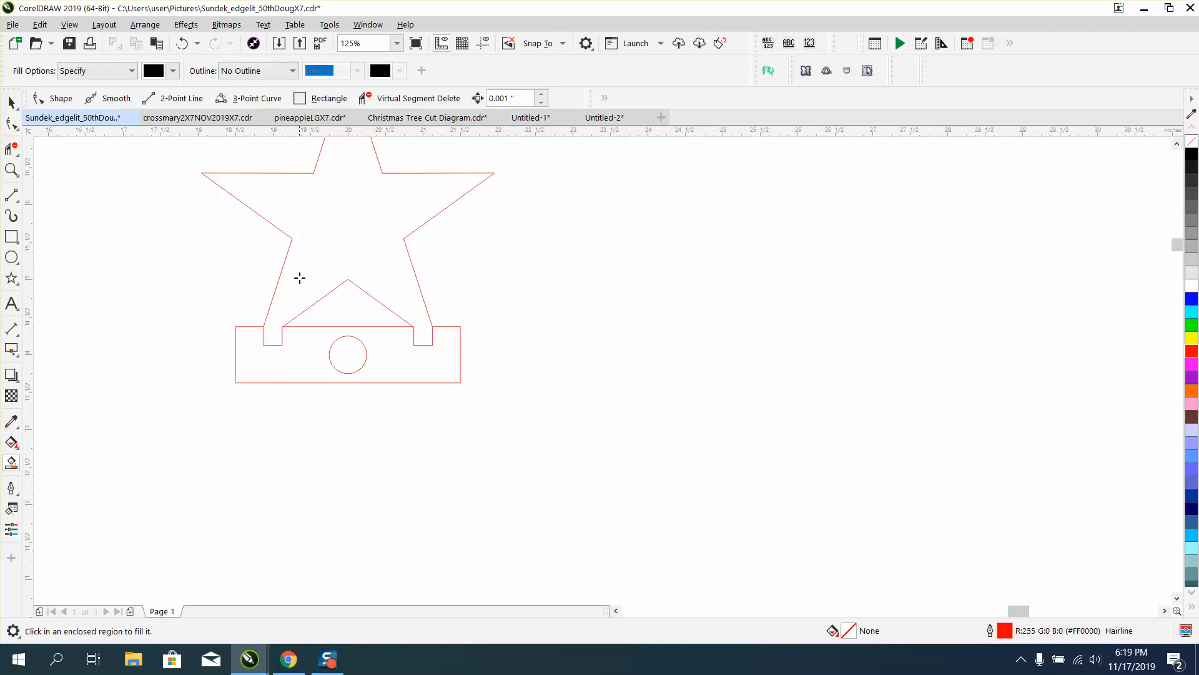
left_click(323, 246)
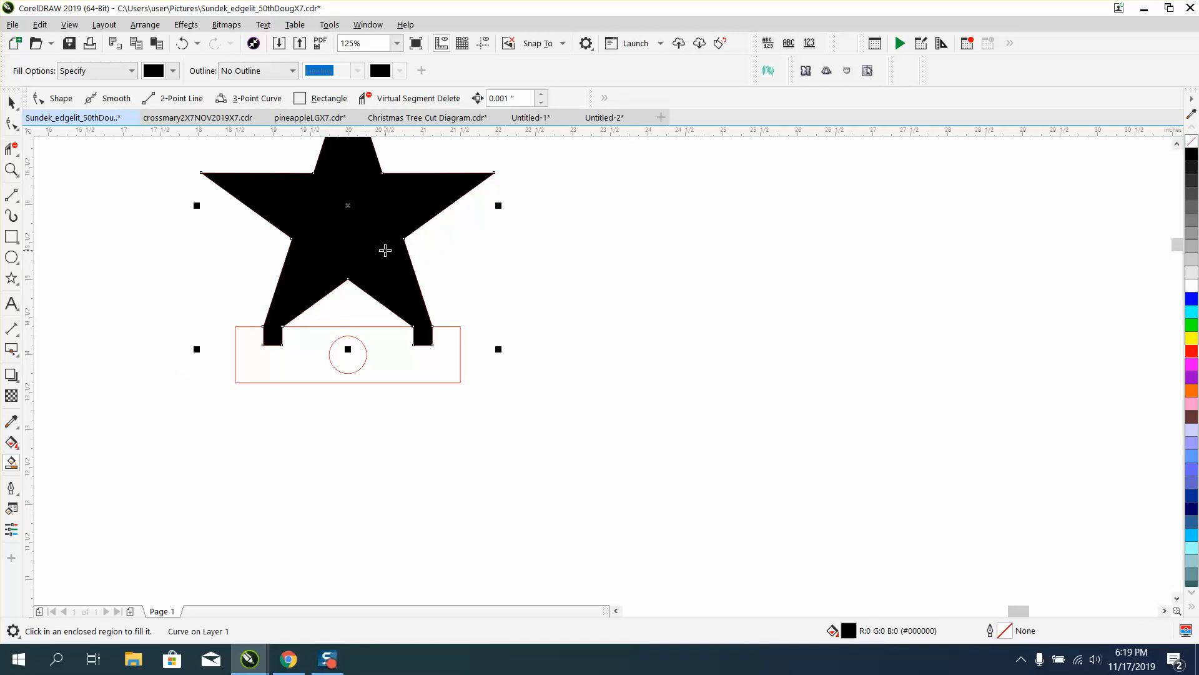
left_click(12, 101)
left_click(118, 158)
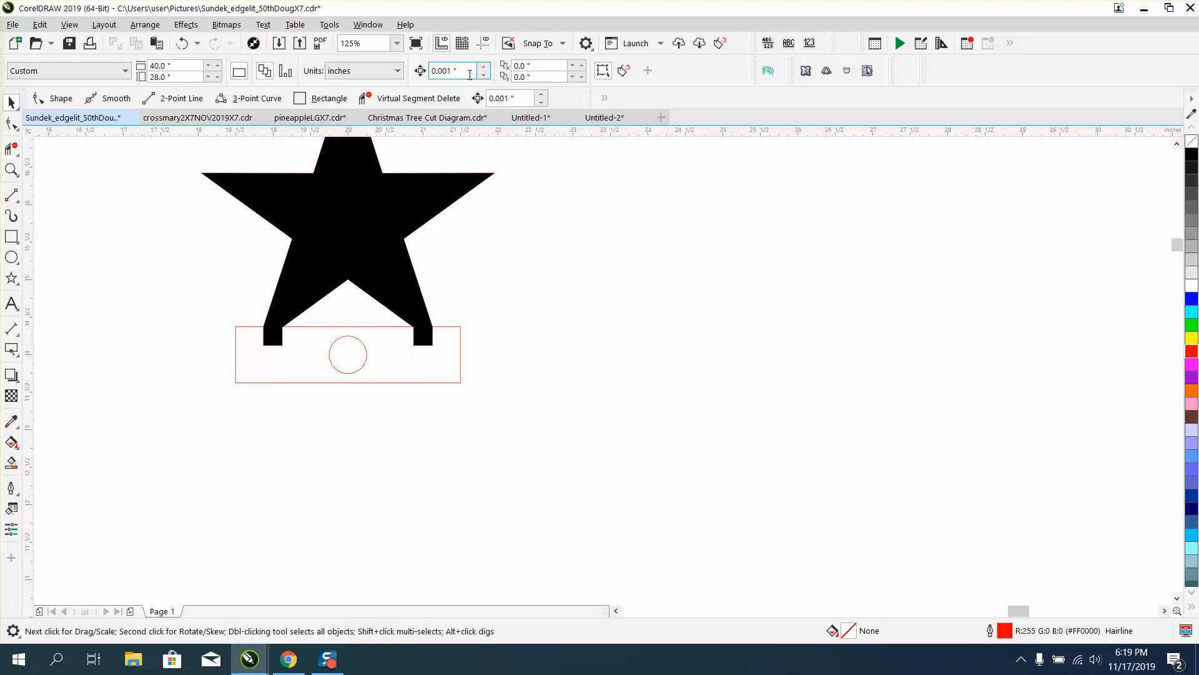
Move the black star 8 inches to the right using a 4-inch nudge distance, and delete the leftover red star outline.
left_click_drag(459, 70, 411, 76)
left_click(398, 207)
key("Right")
key("Right")
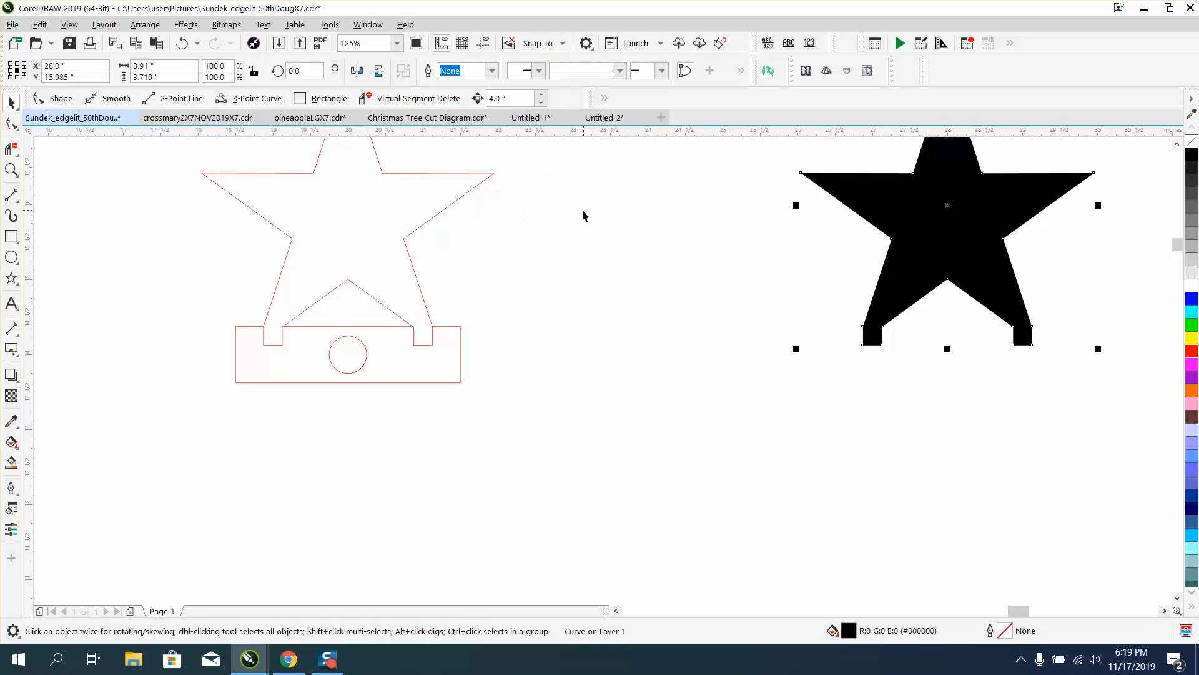
left_click(450, 202)
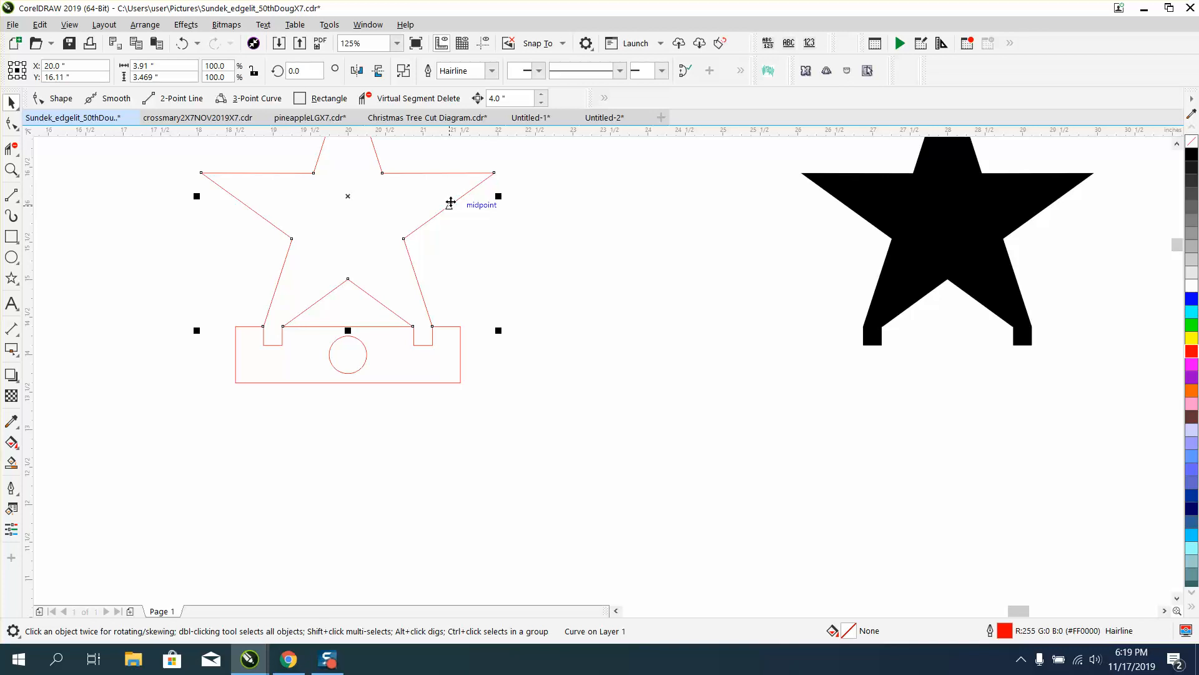
key("Delete")
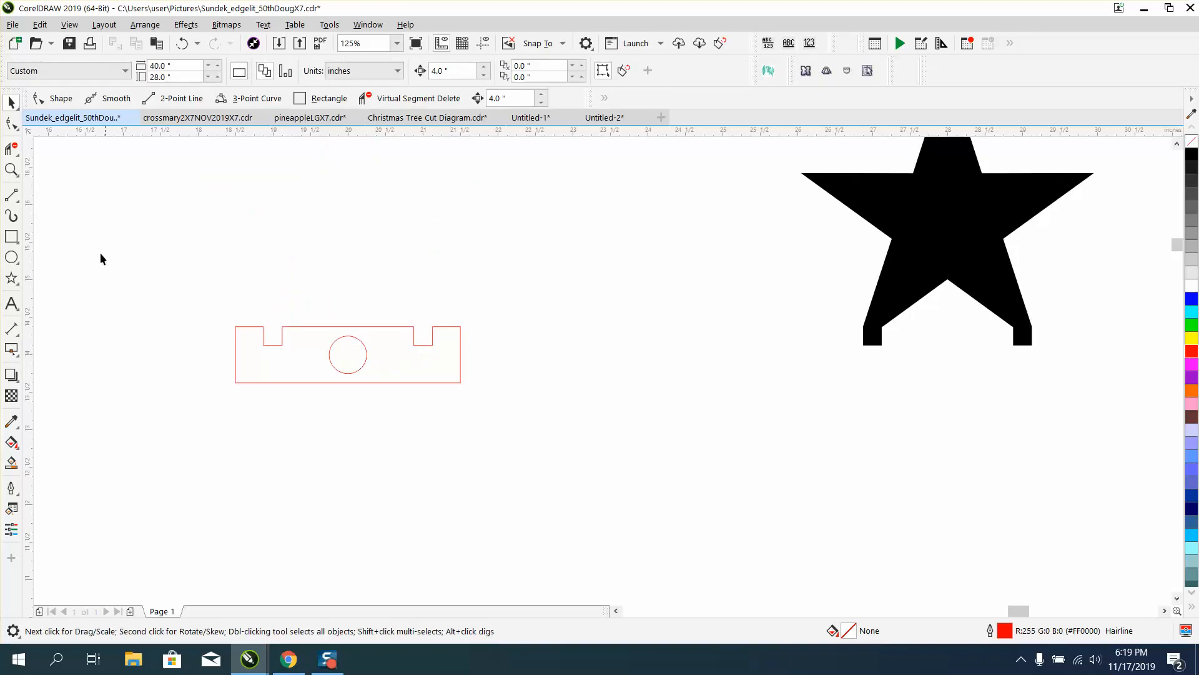
Draw a small square above the slat's left notch and size it to 0.25 by 0.25 inch.
left_click(11, 170)
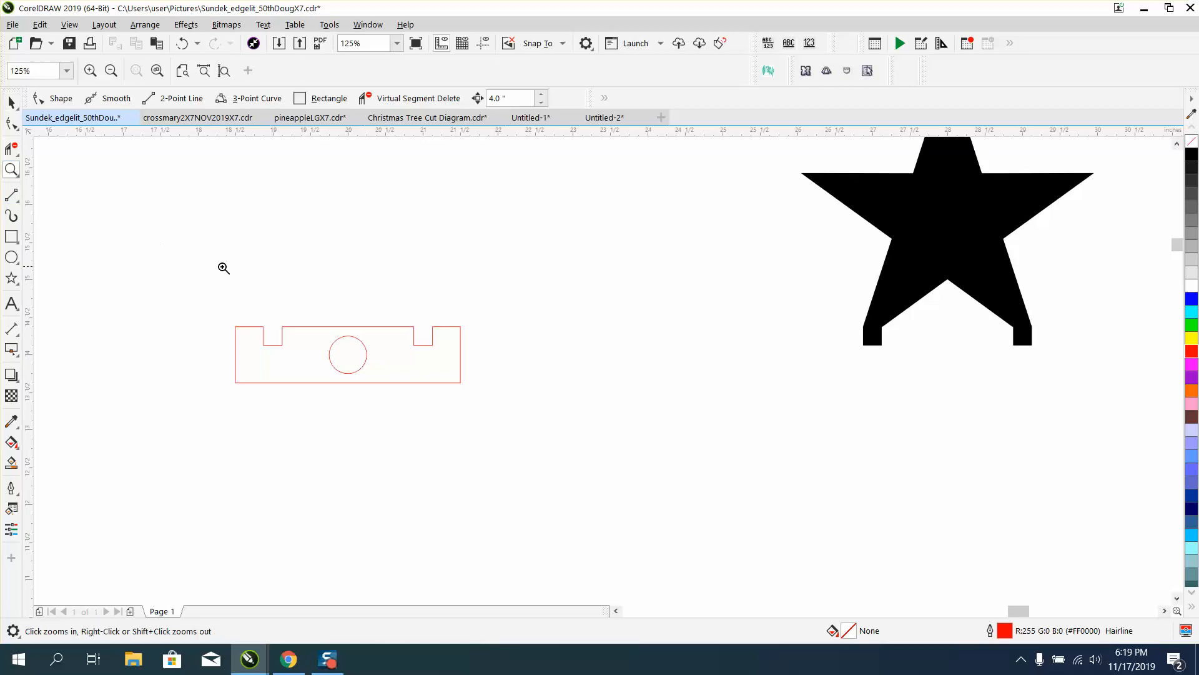
left_click_drag(221, 269, 526, 412)
left_click(11, 237)
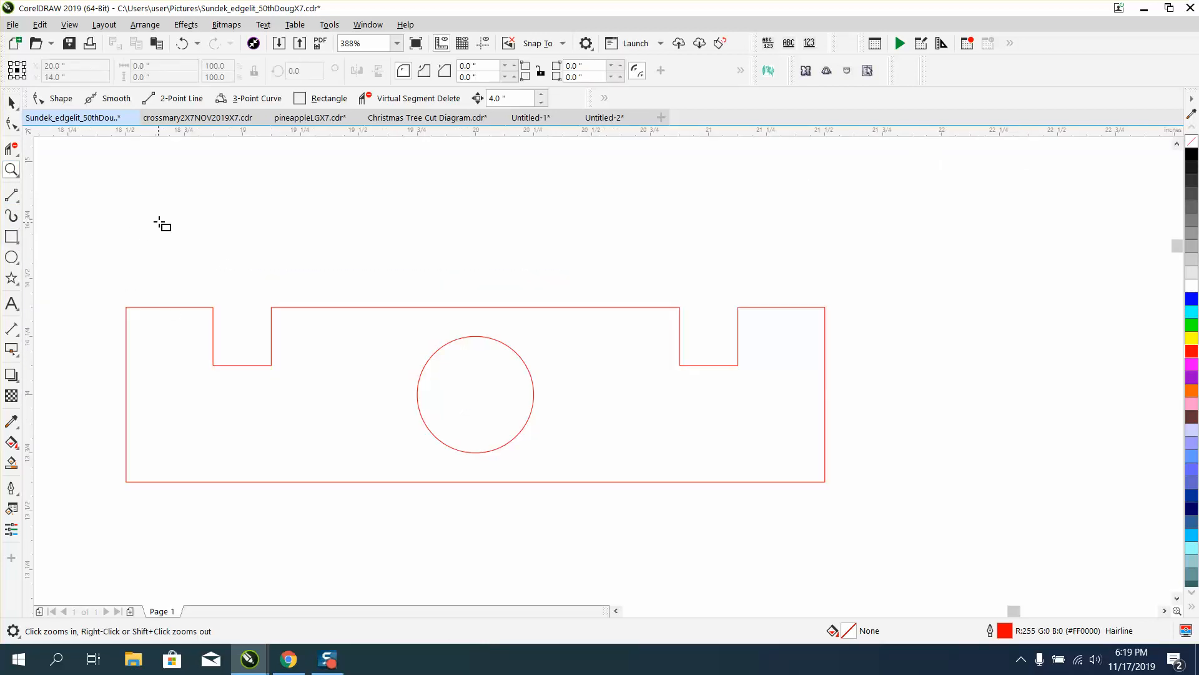
left_click_drag(175, 210, 214, 246)
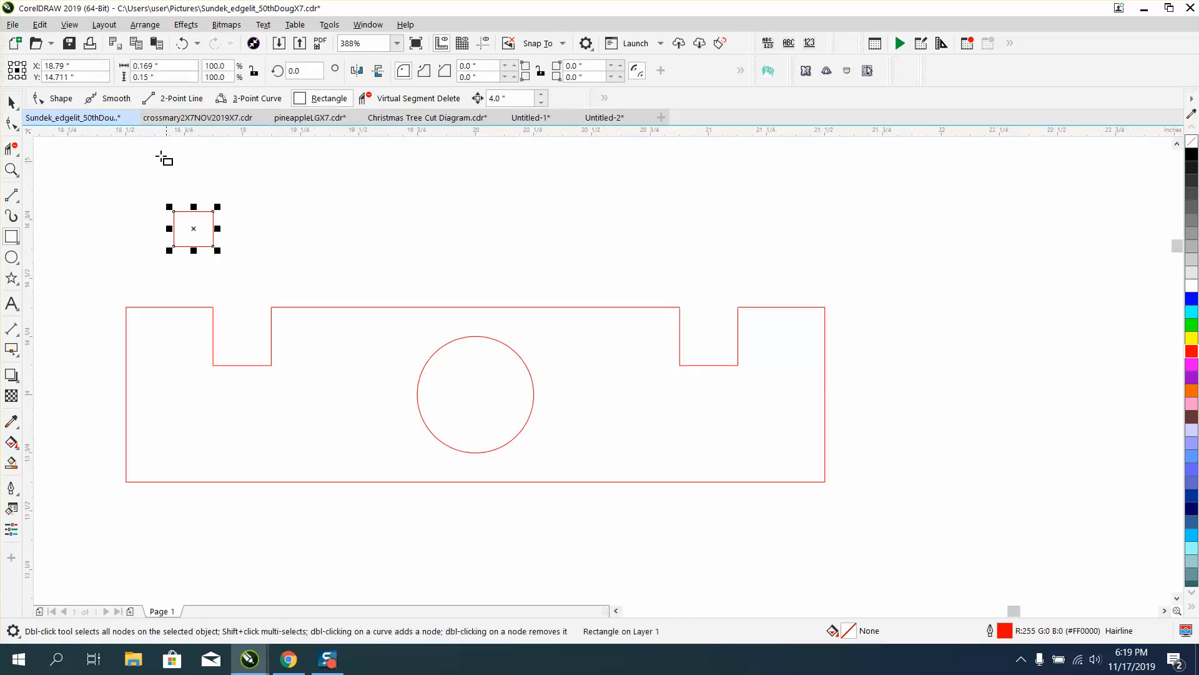
double_click(145, 66)
type("25")
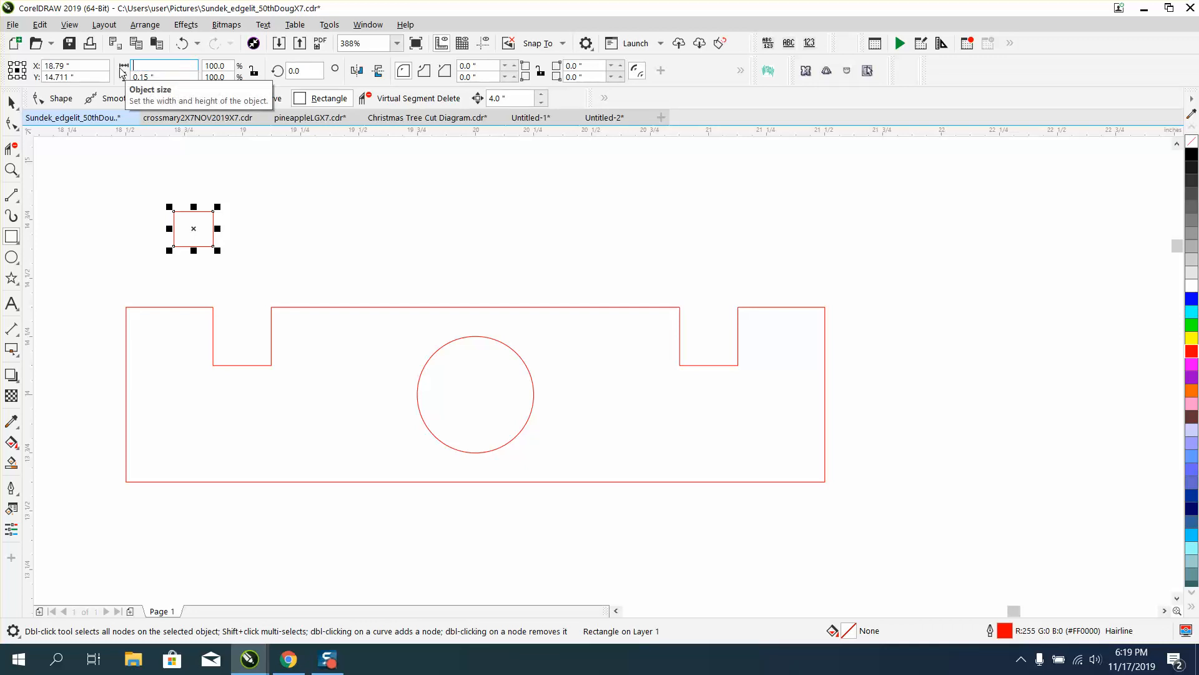
type("0.25")
key("Tab")
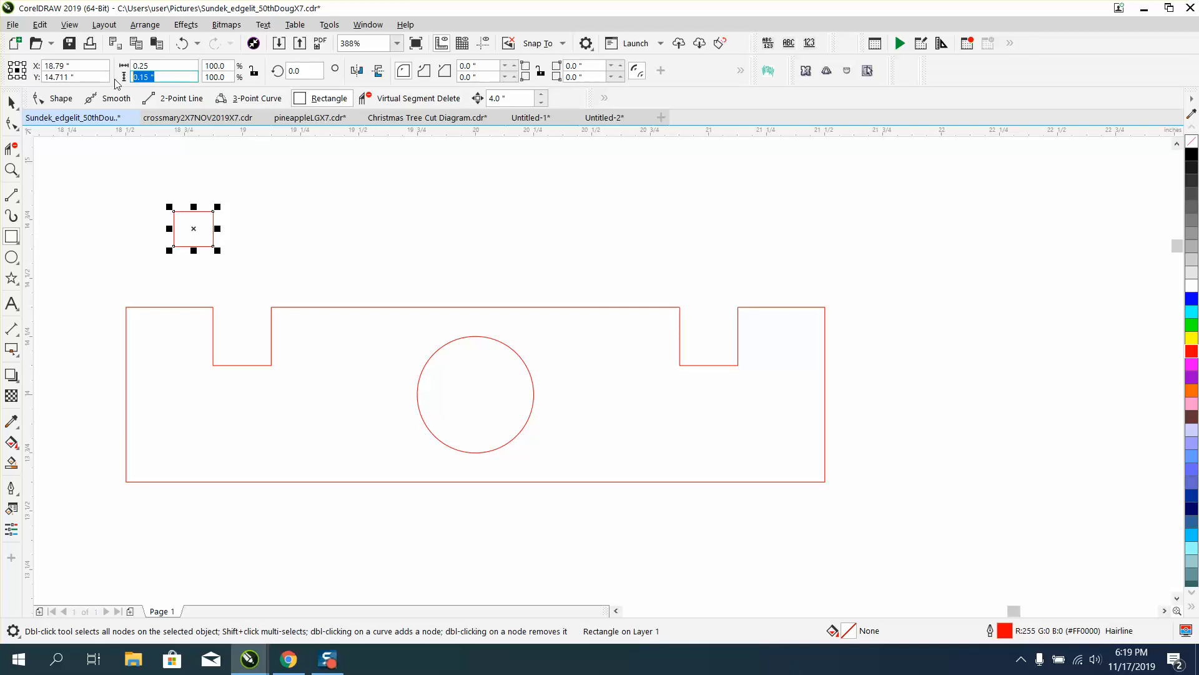
type(".25")
key("Return")
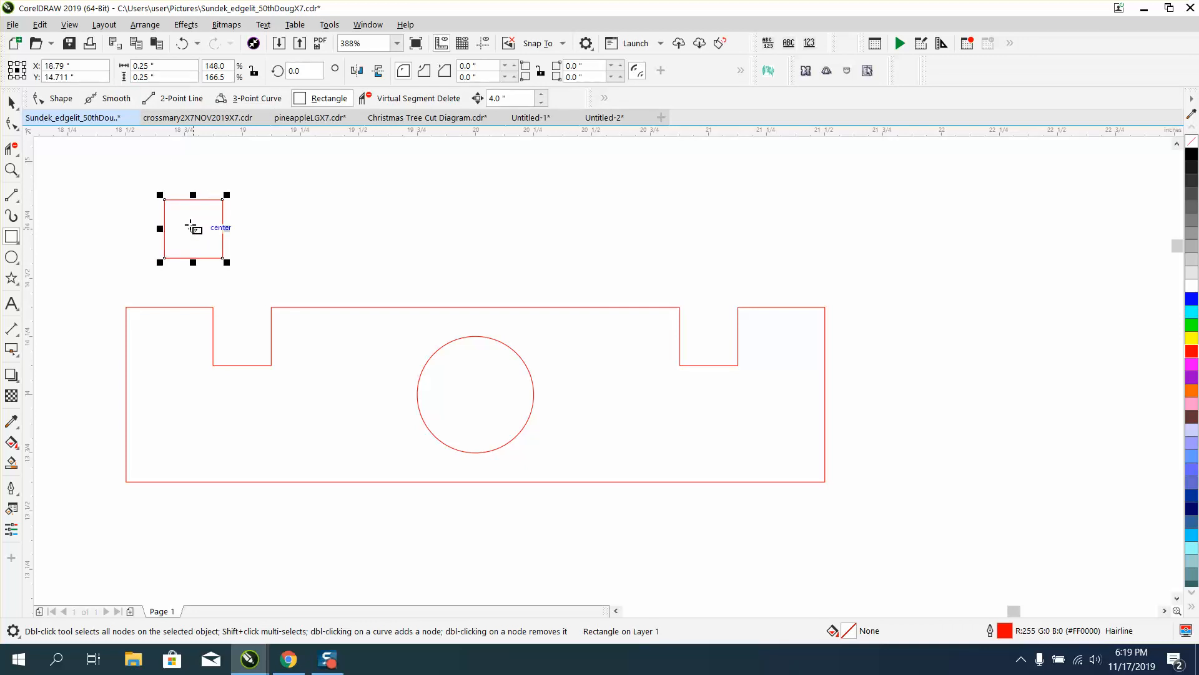
Center the square on the left notch's lower edge and place a copy of it the same way on the right notch.
left_click_drag(191, 227, 239, 382)
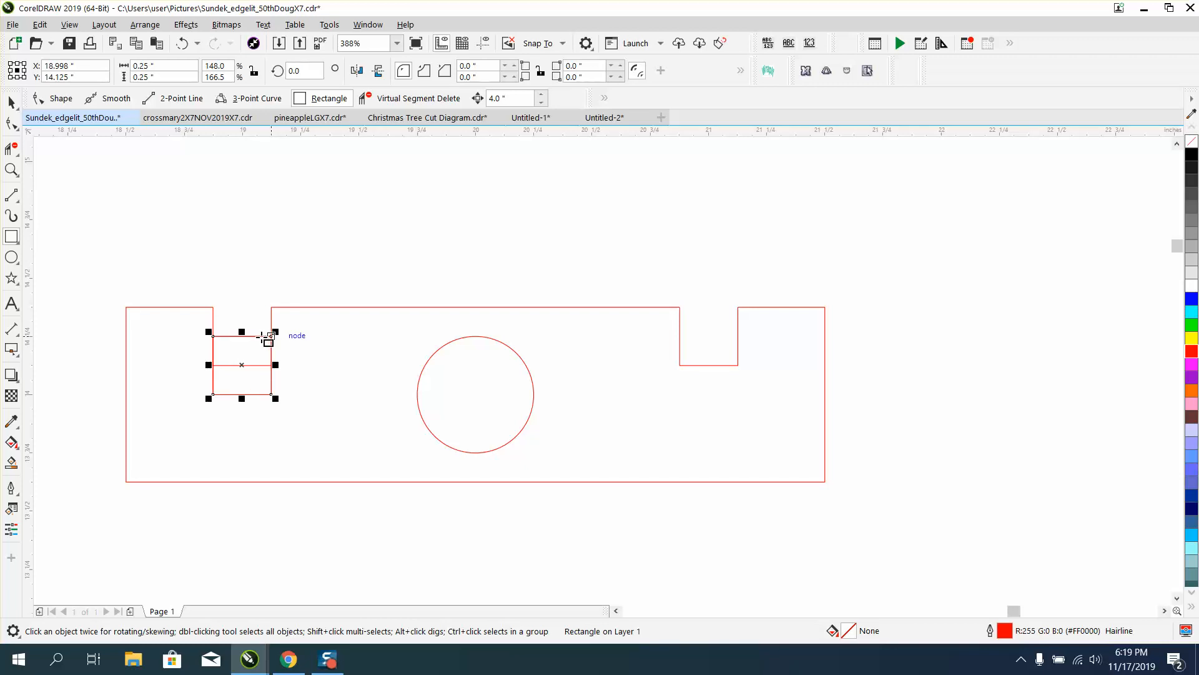
left_click_drag(242, 364, 705, 380)
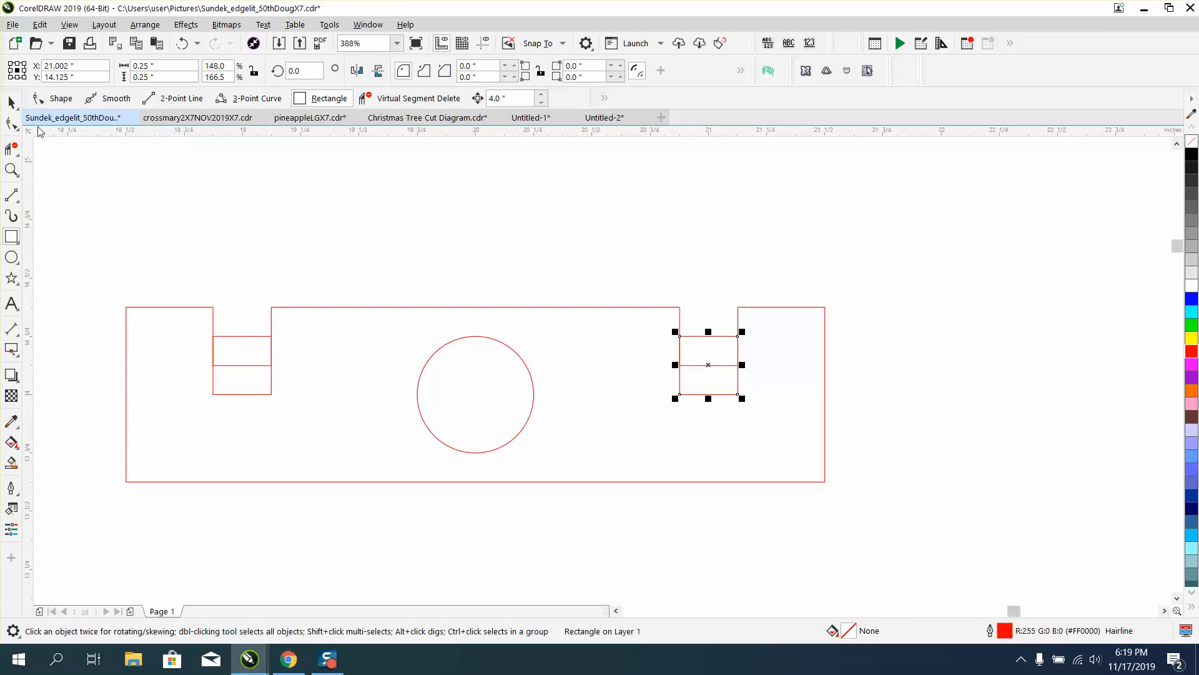
left_click(11, 102)
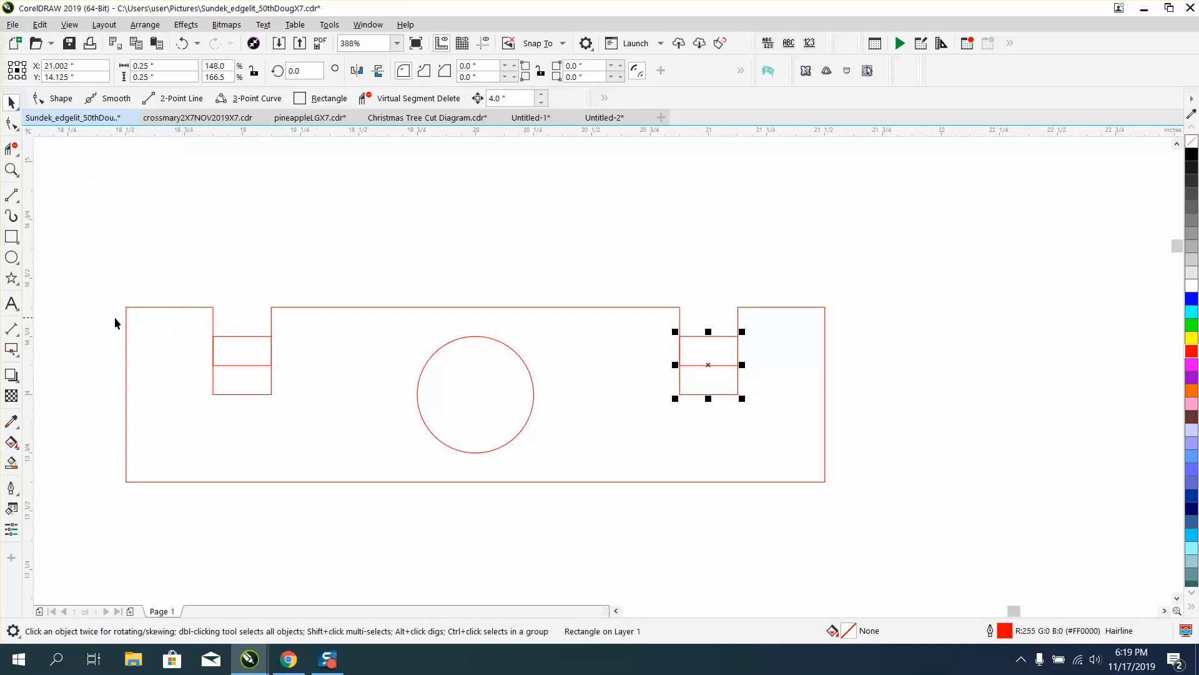
Group the two squares and lower them 0.125 inch so their upper edges meet the notch bottoms.
left_click_drag(107, 321, 754, 403)
key("ctrl+g")
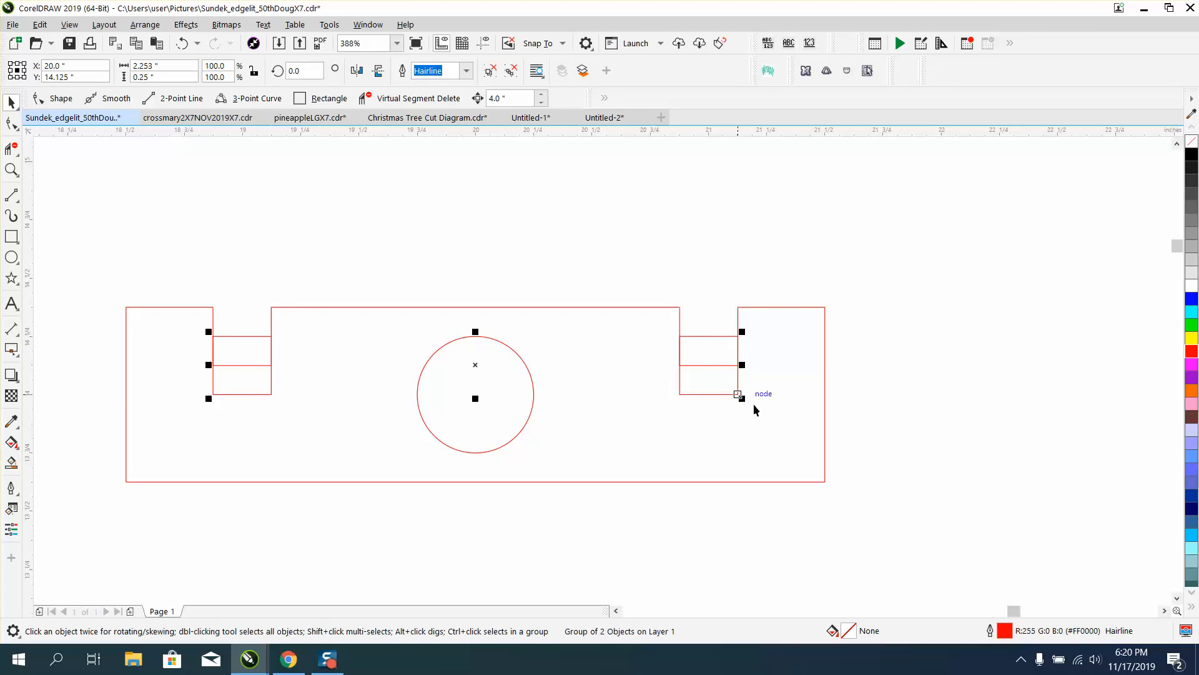
key("Down")
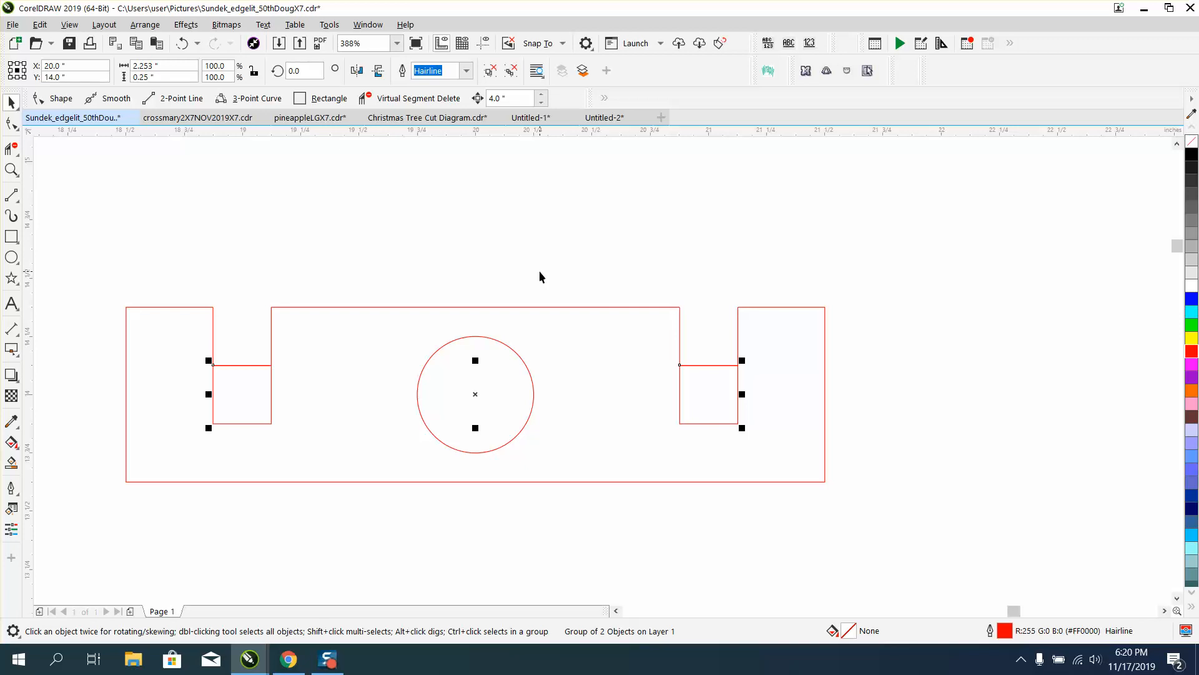
Remove the vertical side segments of both notches with Virtual Segment Delete.
left_click(11, 148)
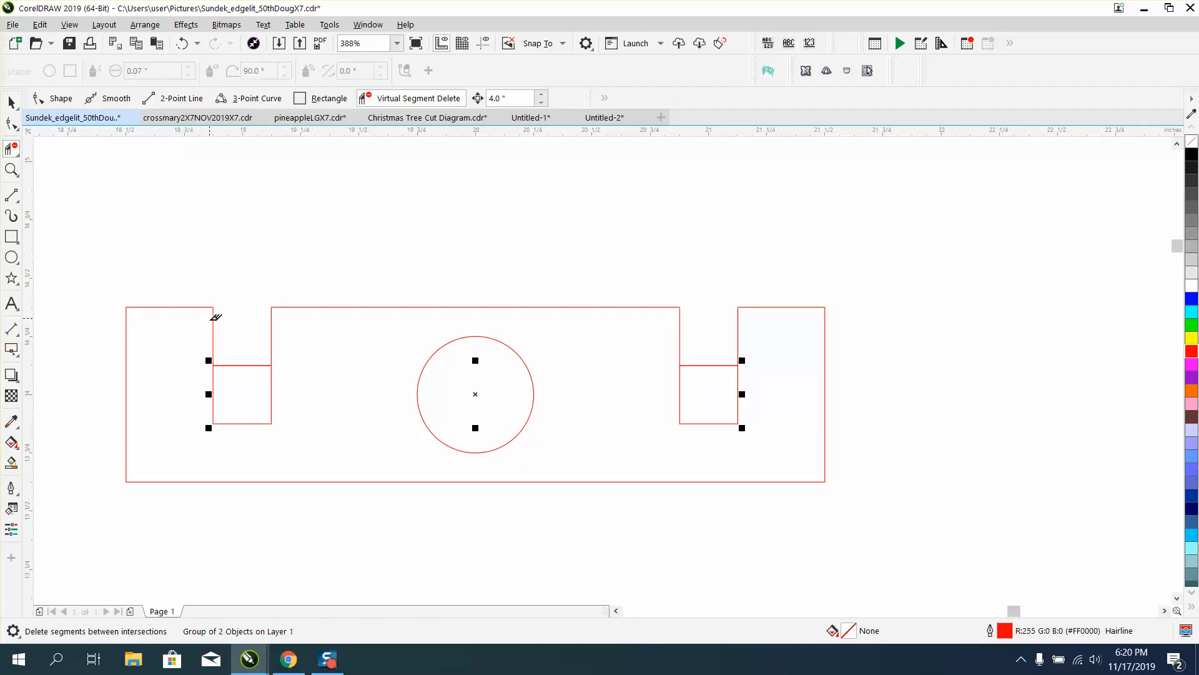
left_click_drag(279, 331, 280, 331)
left_click_drag(661, 329, 757, 337)
left_click(11, 102)
left_click(253, 261)
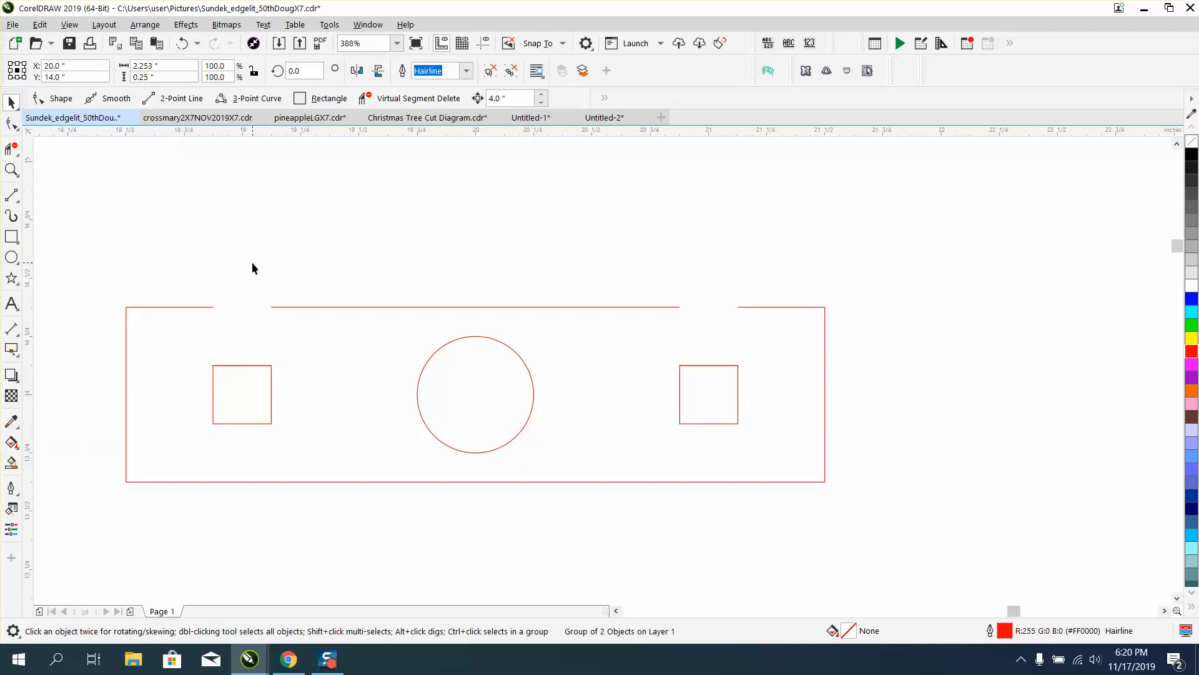
left_click(262, 365)
key("Delete")
key("ctrl+z")
key("Delete")
scroll(315, 366, "down", 5)
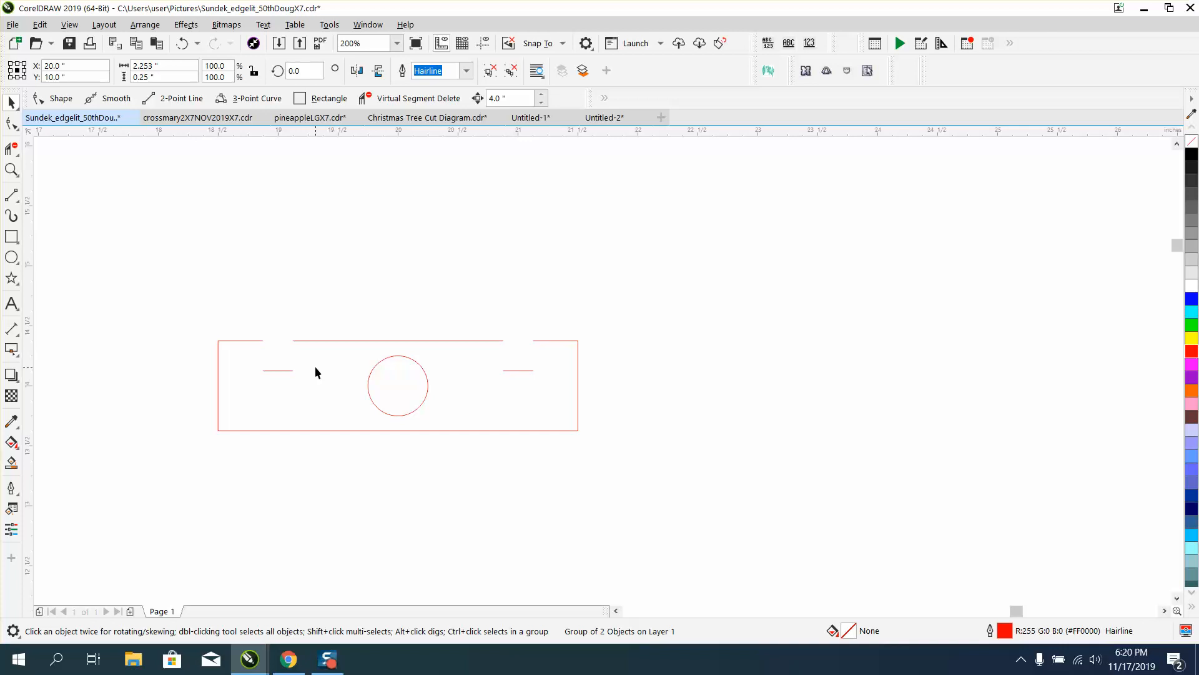
left_click(182, 43)
Set the nudge distance to 0.25 inch and nudge the grouped squares down once, away from the notch-bottom segments.
key("z")
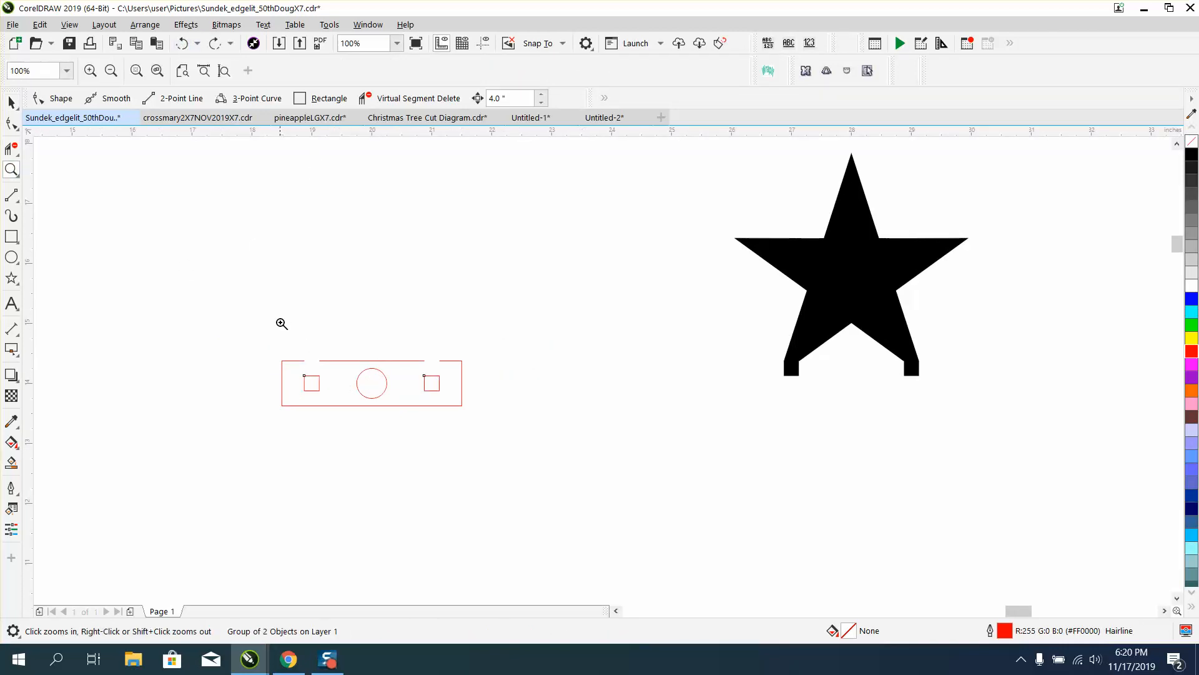
left_click_drag(279, 333, 610, 451)
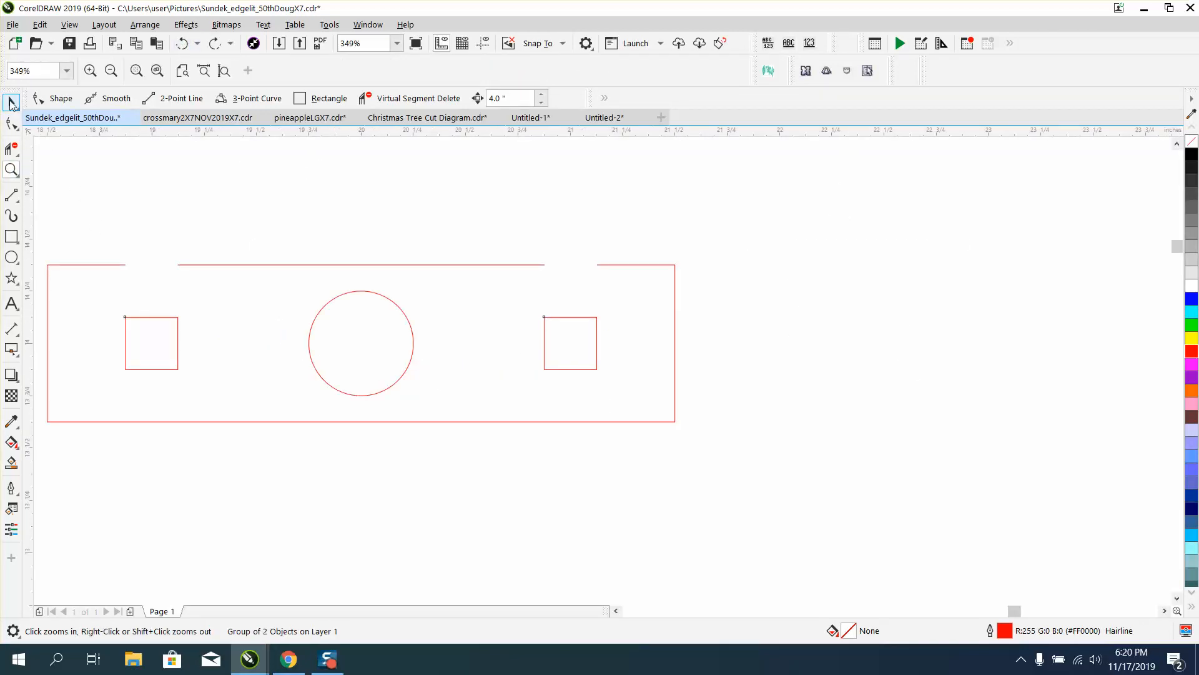
left_click(11, 102)
left_click_drag(447, 71, 416, 76)
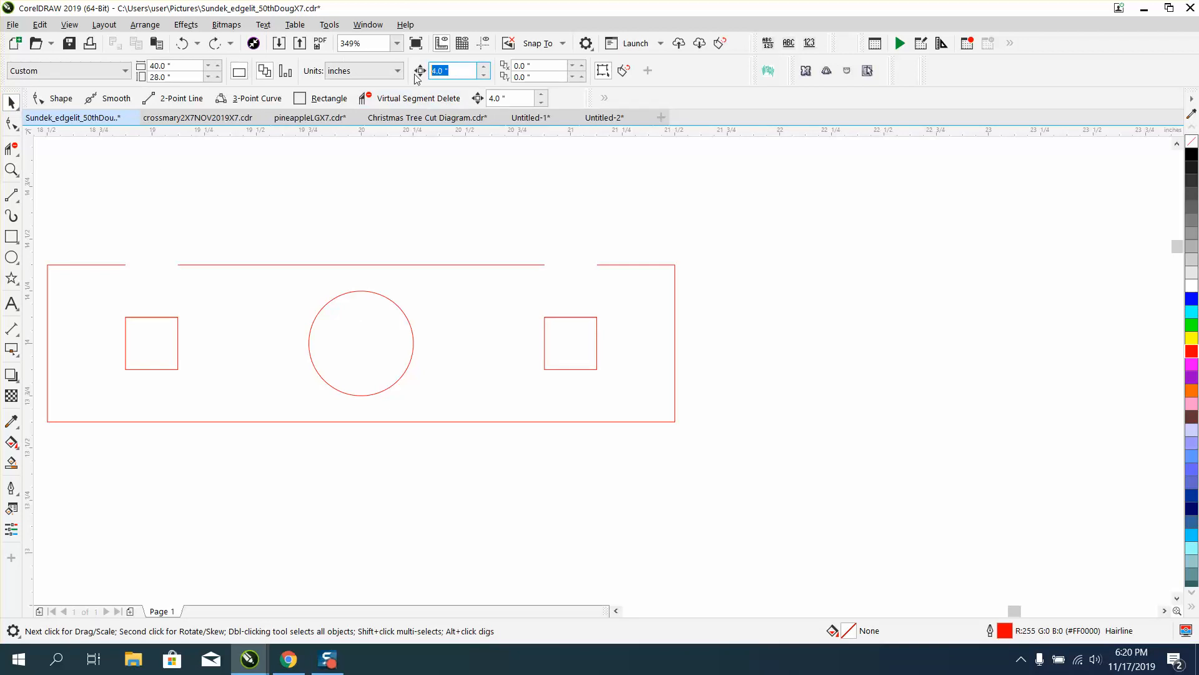
type(".25")
left_click(597, 350)
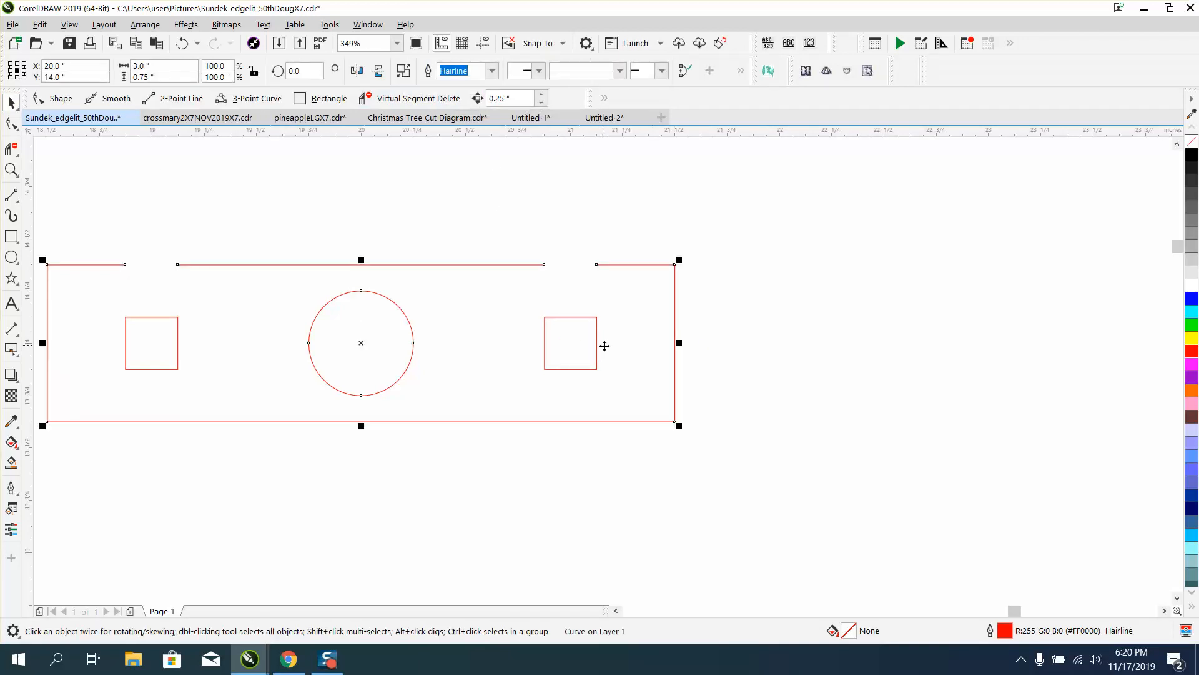
left_click(595, 345)
key("Down")
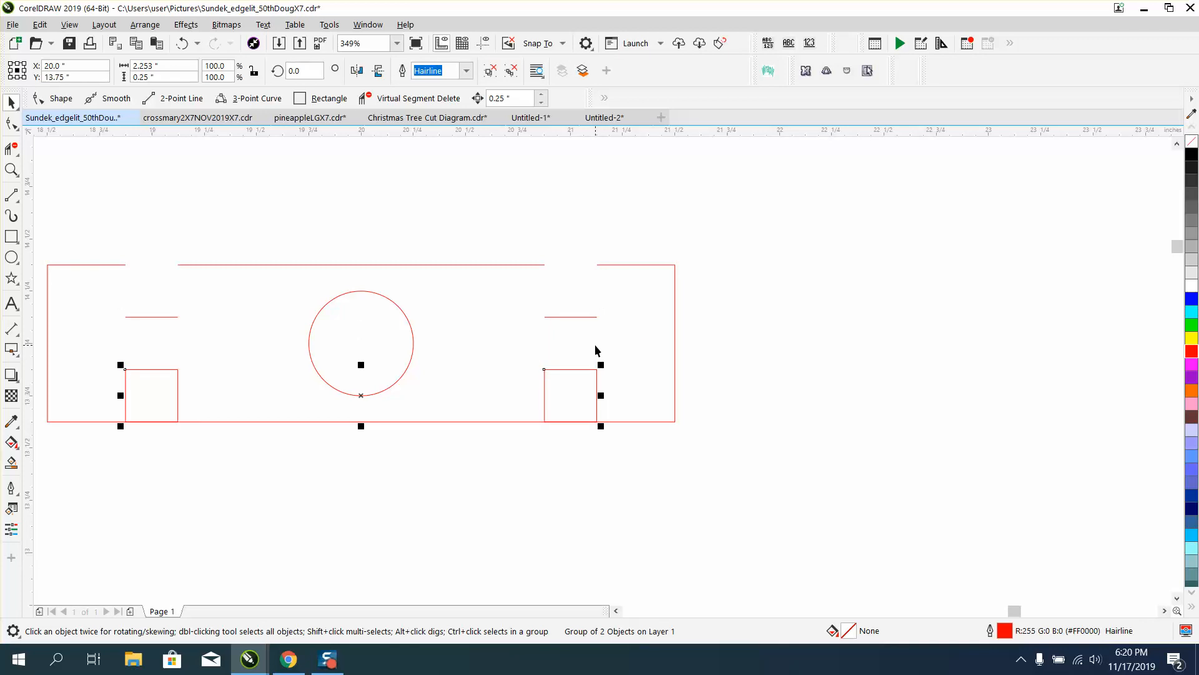
Delete the two leftover notch-bottom segments and nudge the grouped squares back up 0.25 inch.
left_click(566, 317)
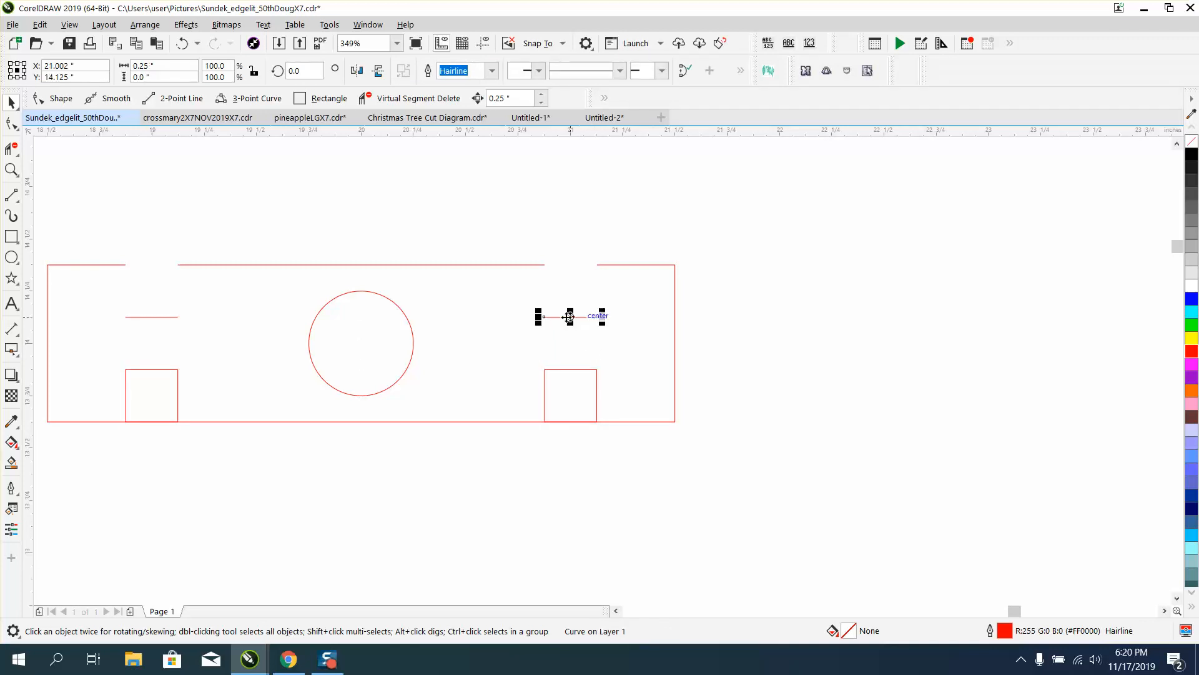
key("Delete")
left_click(171, 314)
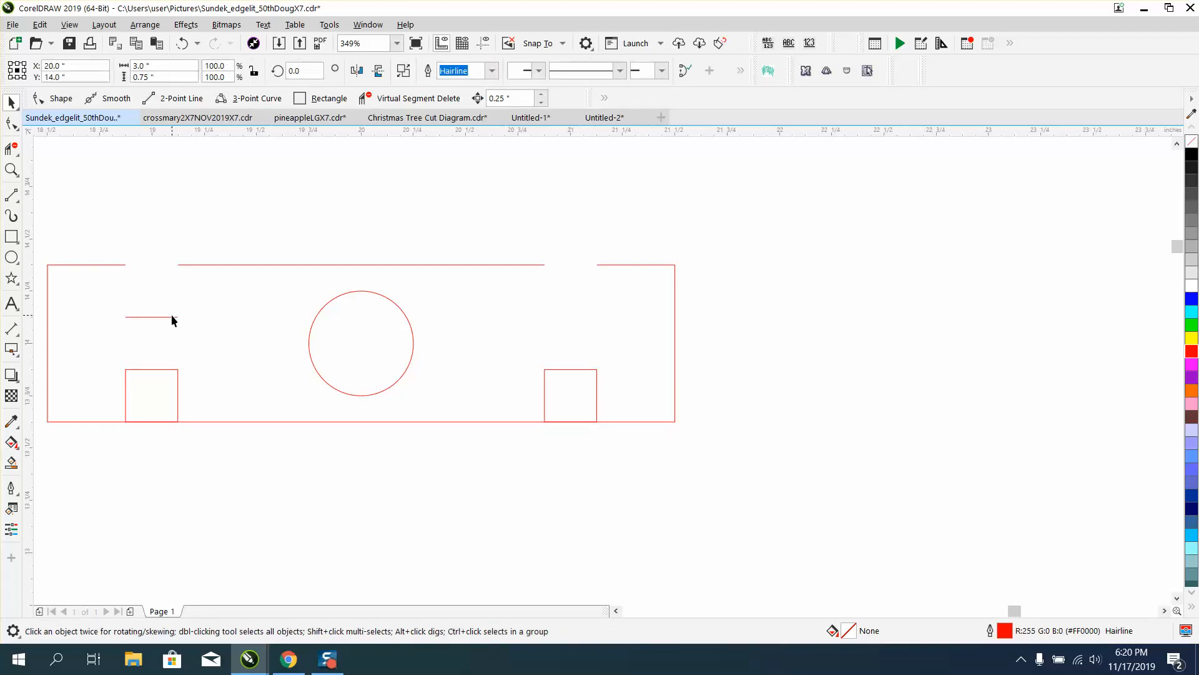
left_click(167, 317)
key("Delete")
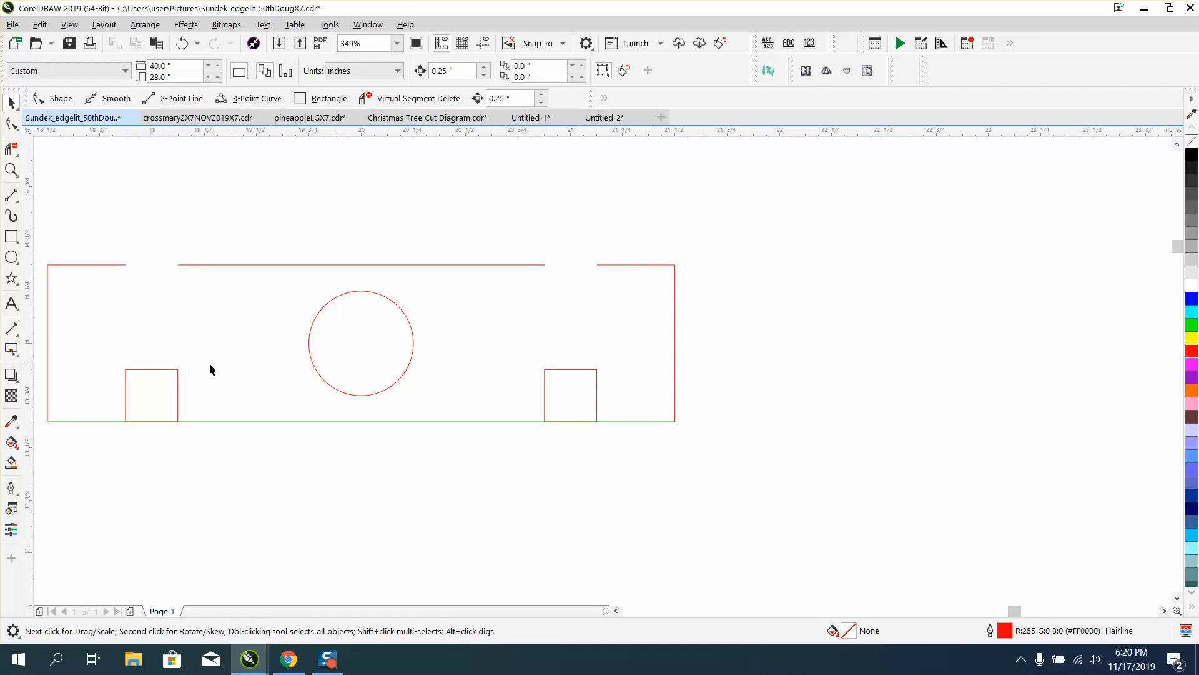
left_click_drag(100, 456, 621, 356)
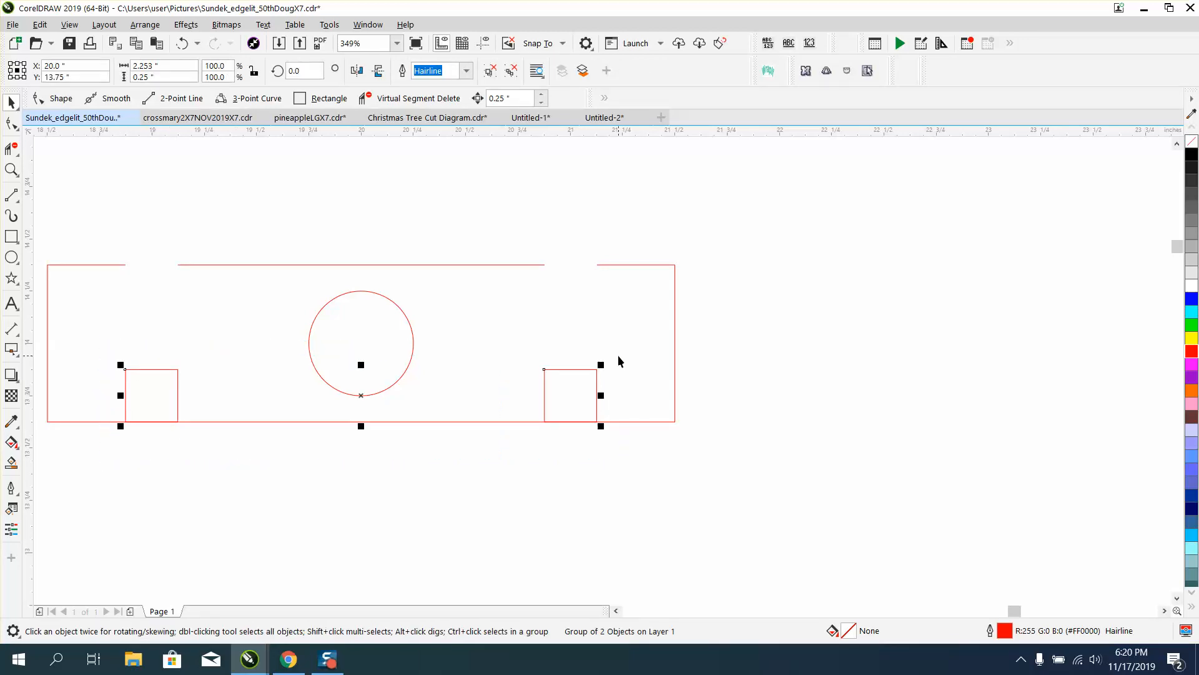
key("Up")
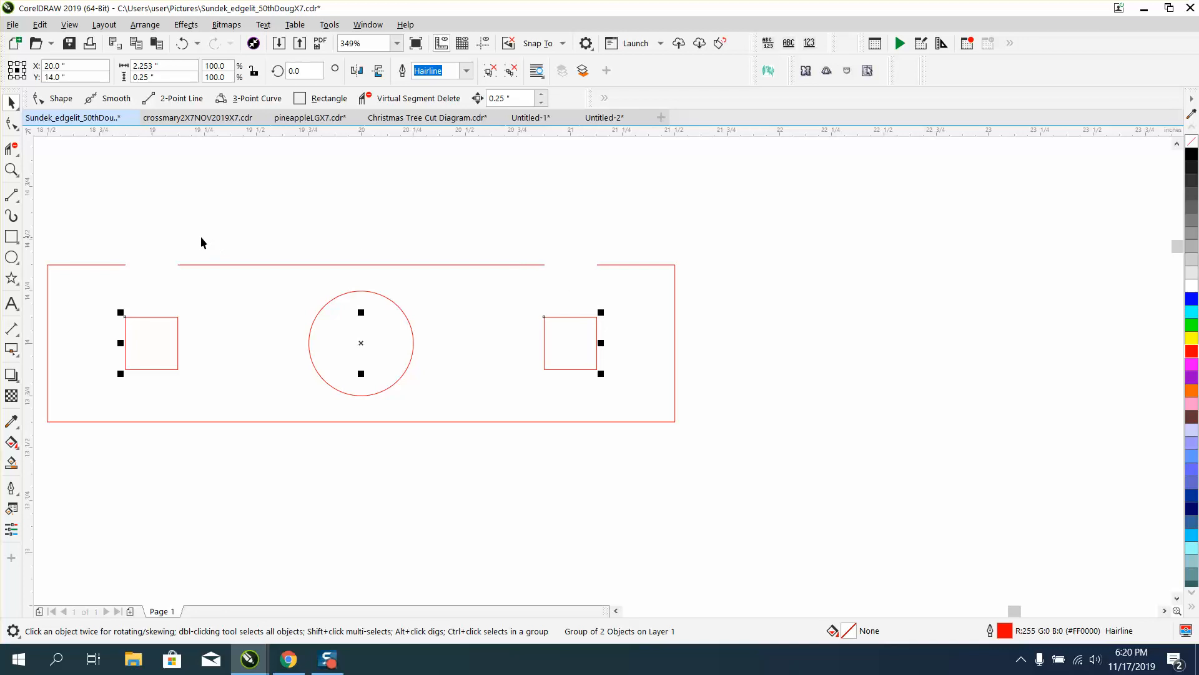
Close both gaps in the slat's upper edge with 2-Point Lines snapped from node to node.
left_click(17, 201)
left_click(46, 216)
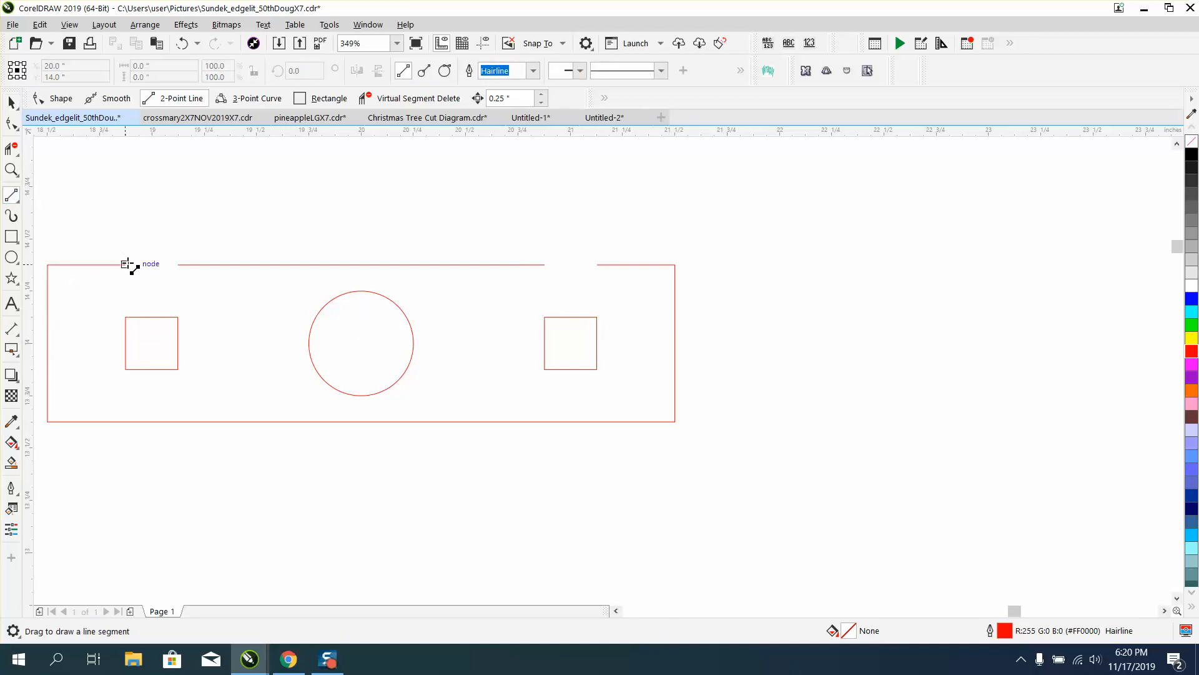
left_click_drag(125, 264, 178, 265)
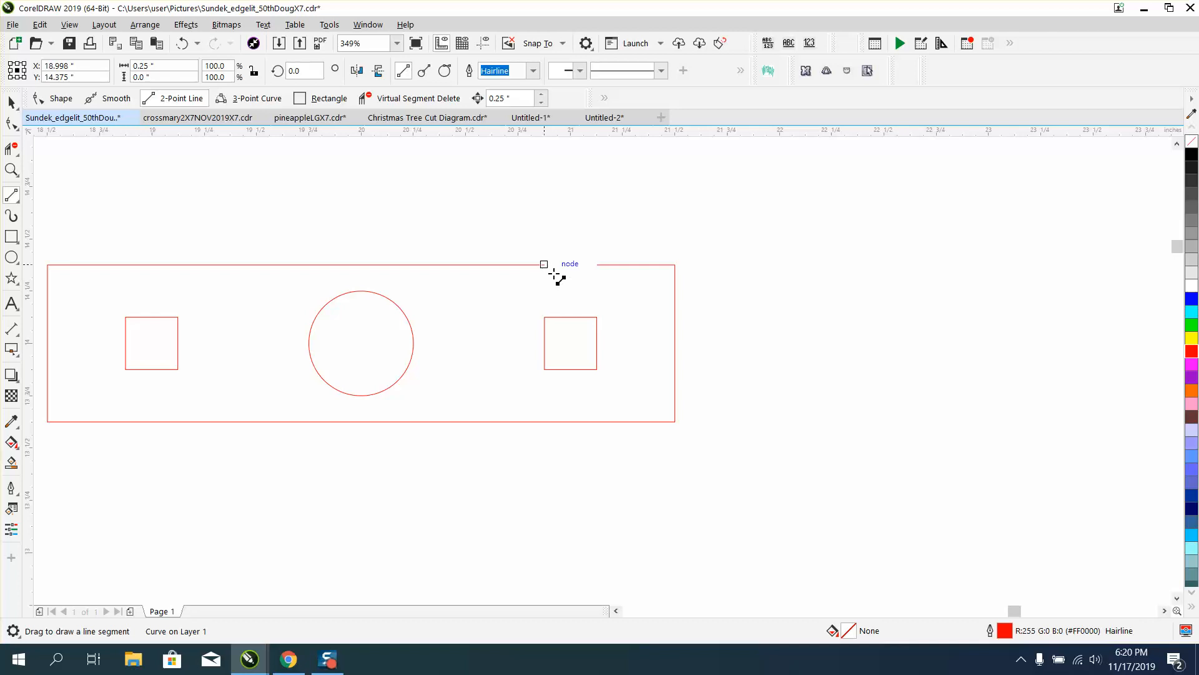
left_click_drag(544, 264, 597, 264)
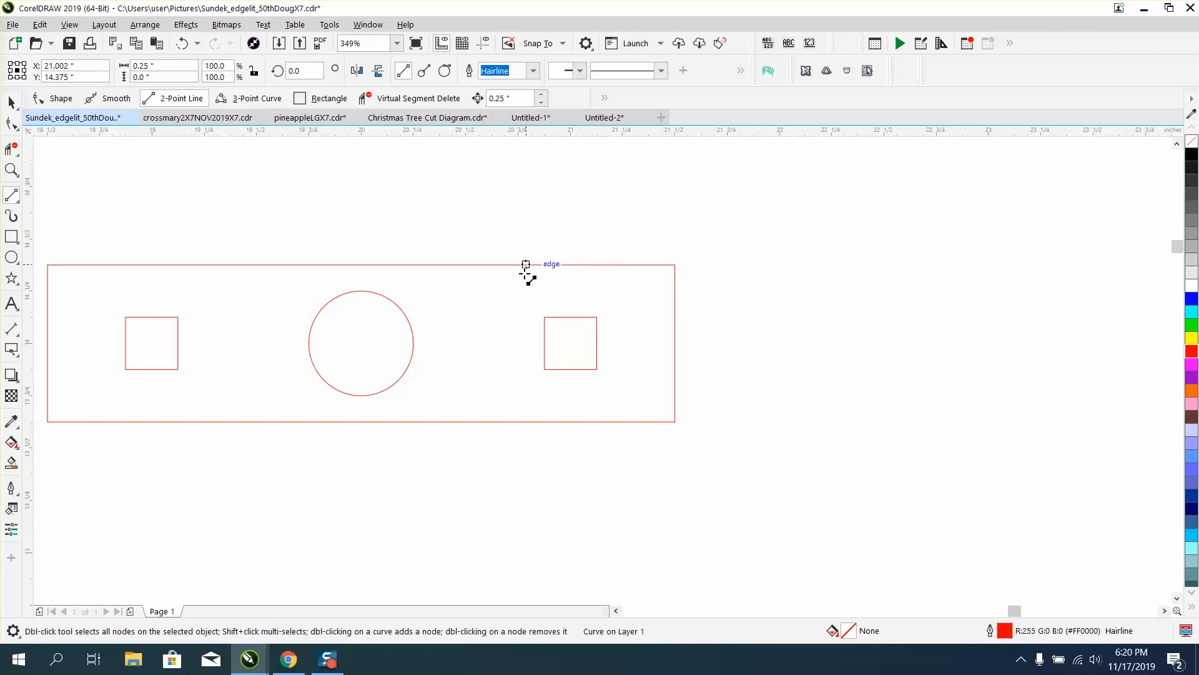
left_click(12, 102)
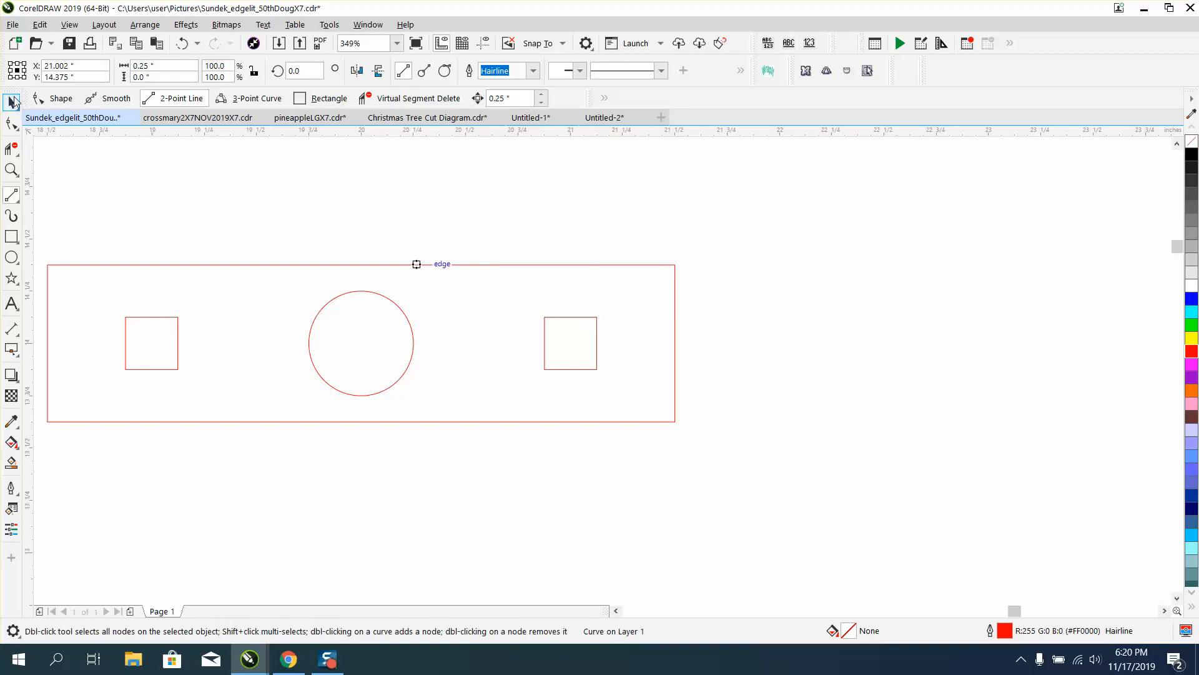
Fill the slat around its circle and two squares with black and no outline using Smart Fill.
left_click(11, 463)
left_click(252, 340)
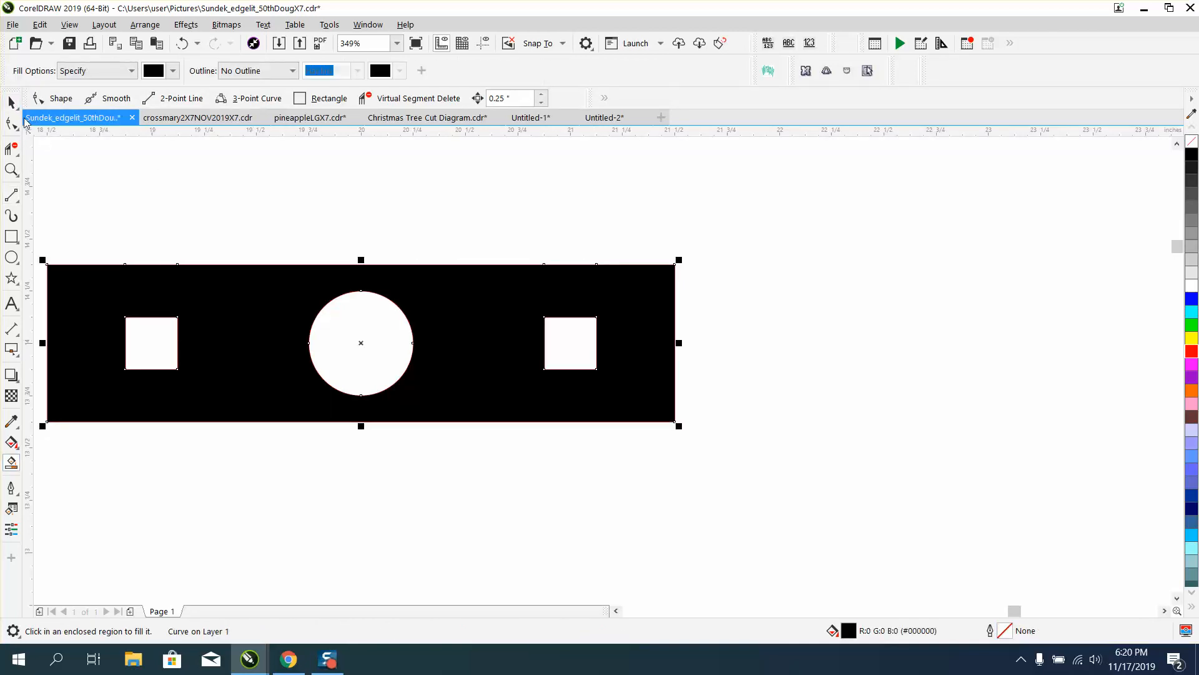
key("space")
Move the filled slat aside, down and to the right, and delete the original red slat outlines.
scroll(238, 229, "down", 3)
left_click_drag(291, 283, 645, 364)
left_click_drag(131, 199, 439, 360)
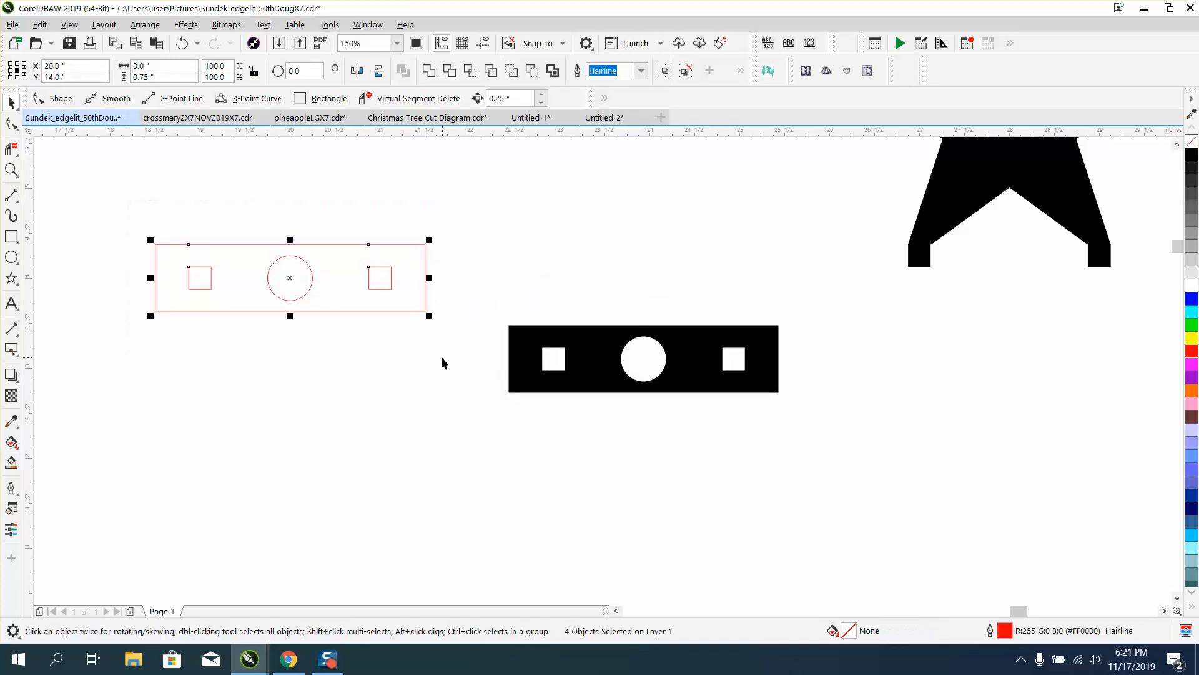
key("Delete")
Remove the new slat's black fill and give it a red outline.
left_click(710, 361)
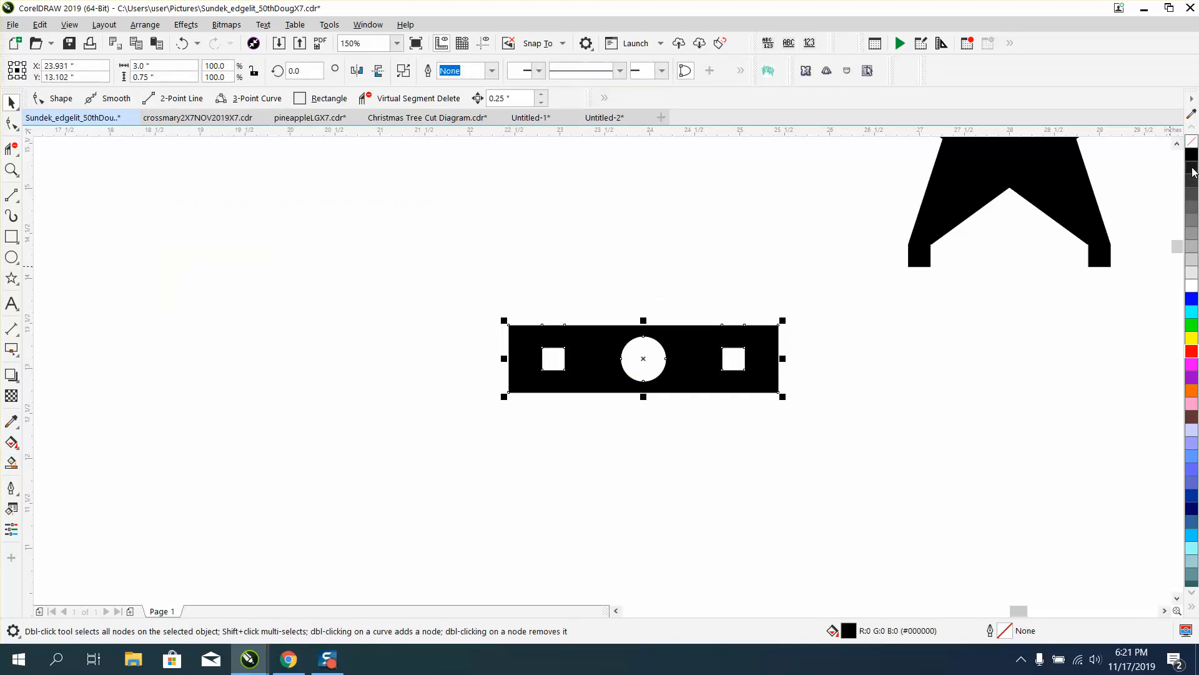
left_click(1190, 147)
right_click(1192, 351)
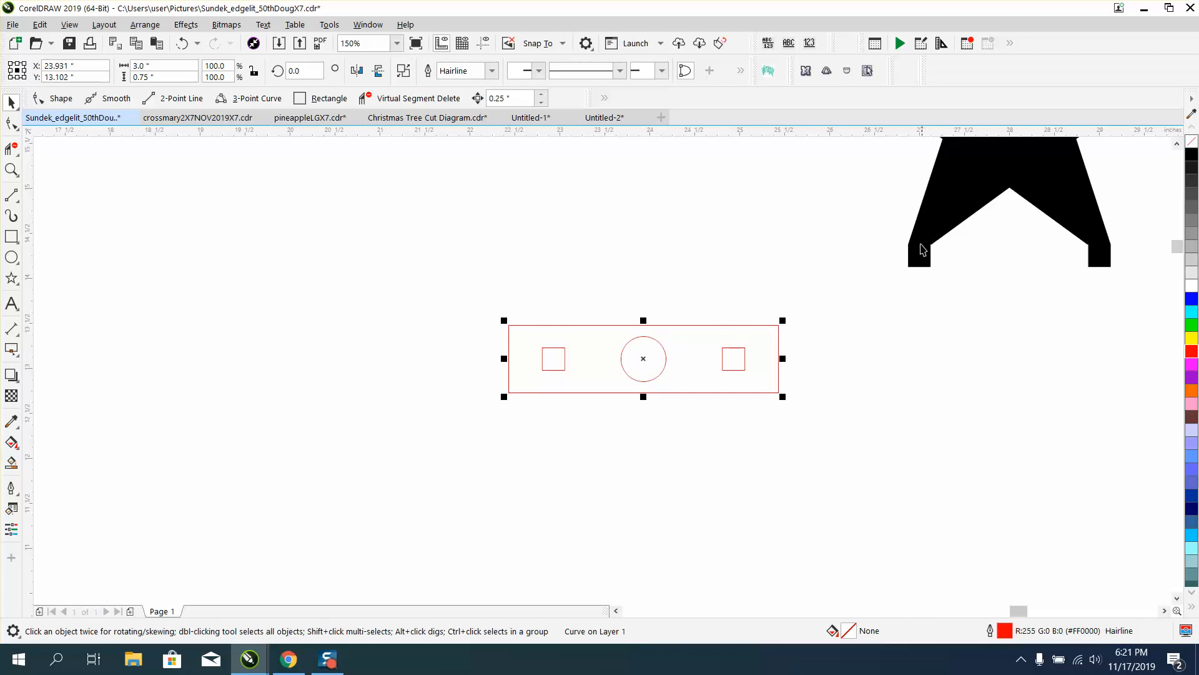
Center the red slat on the page, and center the black star on the page over it.
key("p")
left_click(962, 208)
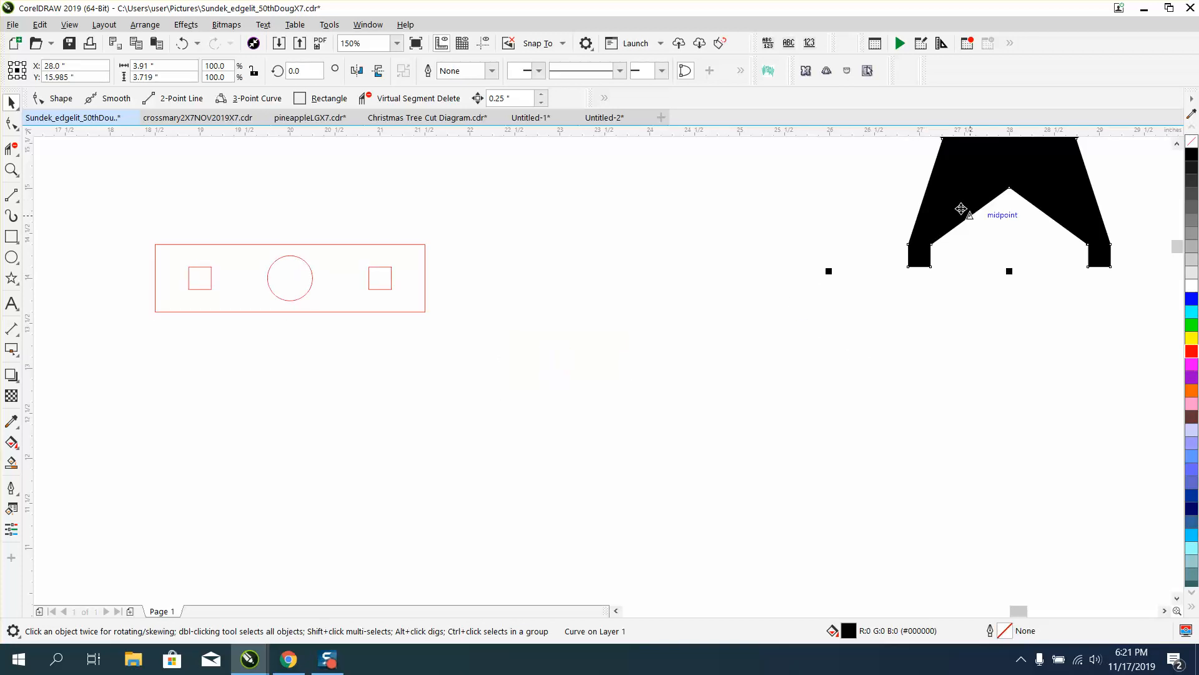
key("p")
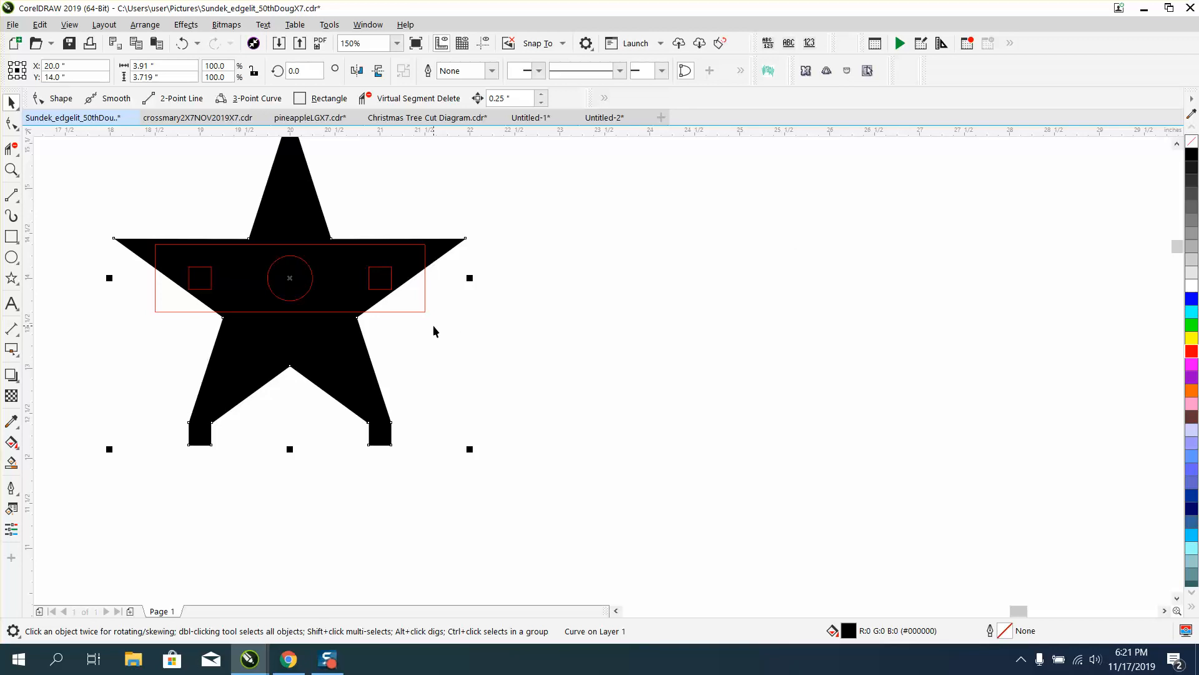
Nudge the star up 1.75 inches in 0.25-inch increments so its two tabs sit over the slat's square holes.
key("Up")
key("Up")
key("Up")
key("Up")
key("Up")
key("Up")
key("Up")
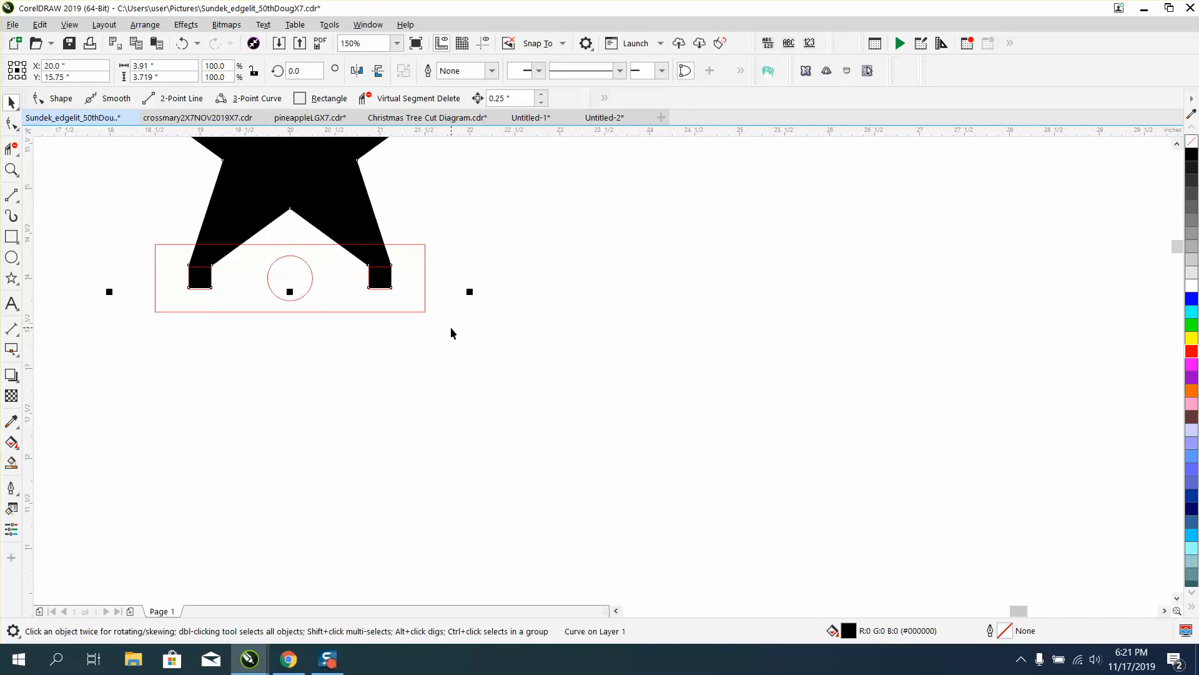
scroll(456, 328, "down", 2)
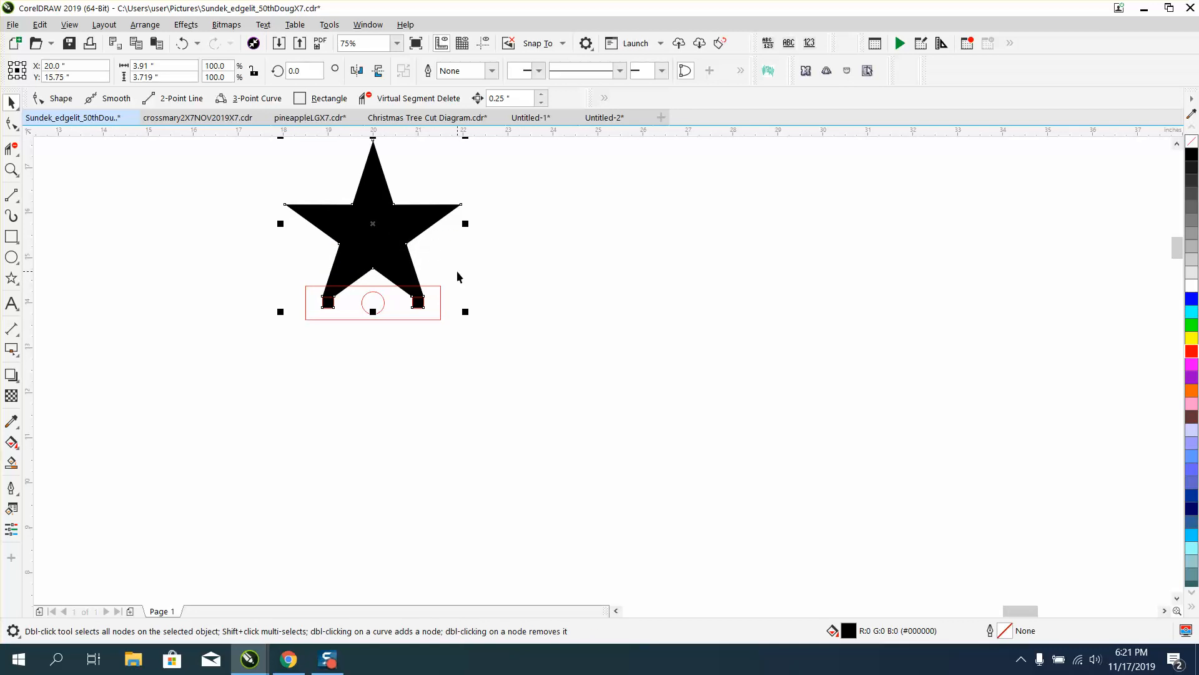
scroll(524, 296, "down", 1)
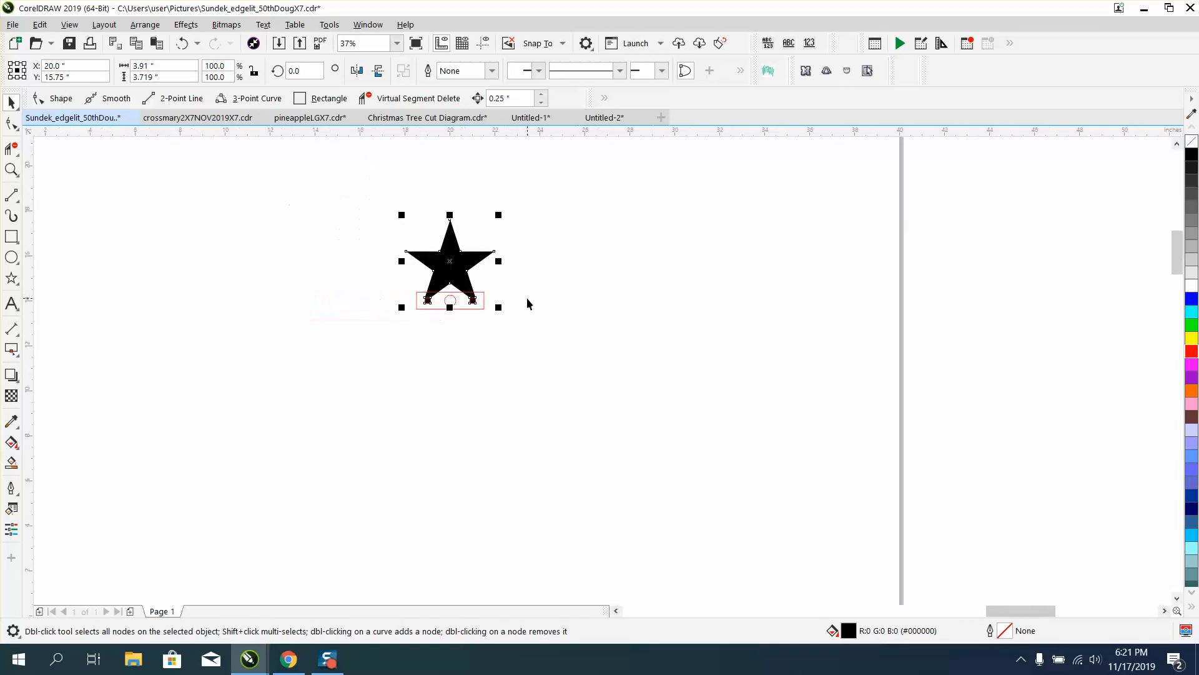
left_click(15, 175)
left_click(56, 172)
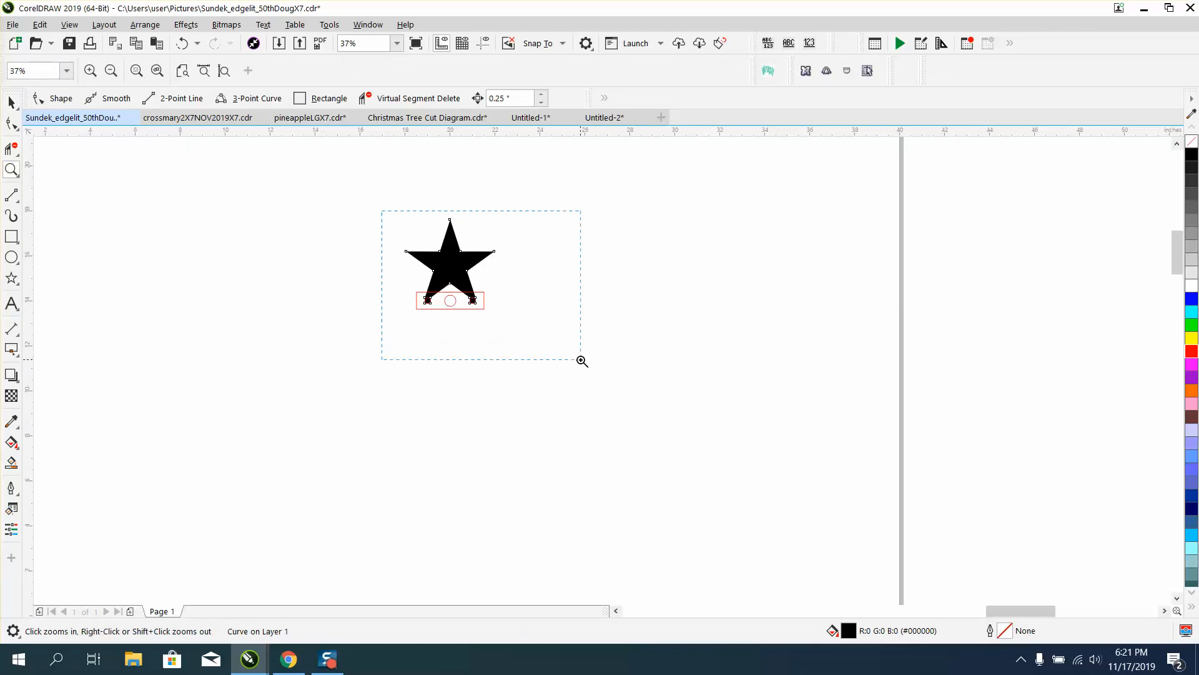